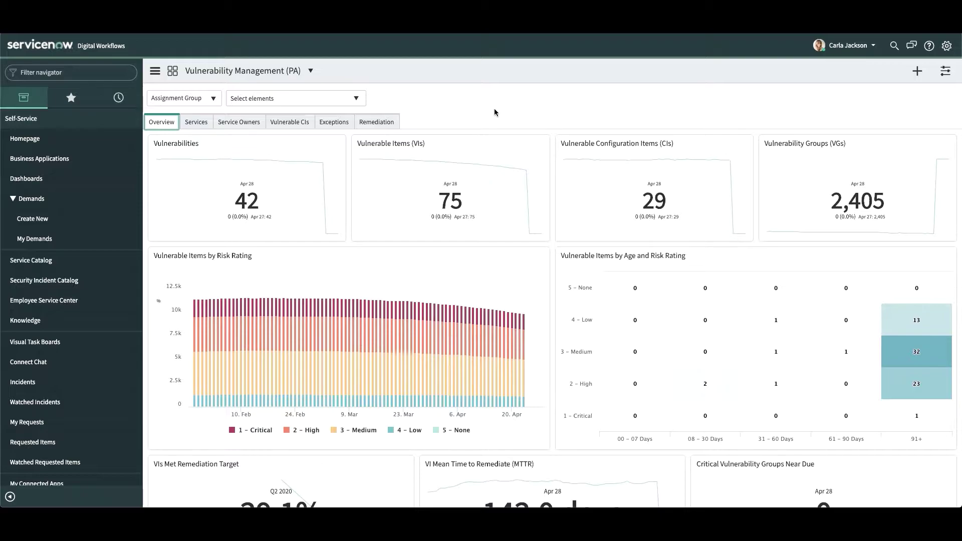
- Select the Vulnerable Items (VIs) score and scroll through its breakdown
left_click(436, 169)
scroll(435, 170, "down", 3)
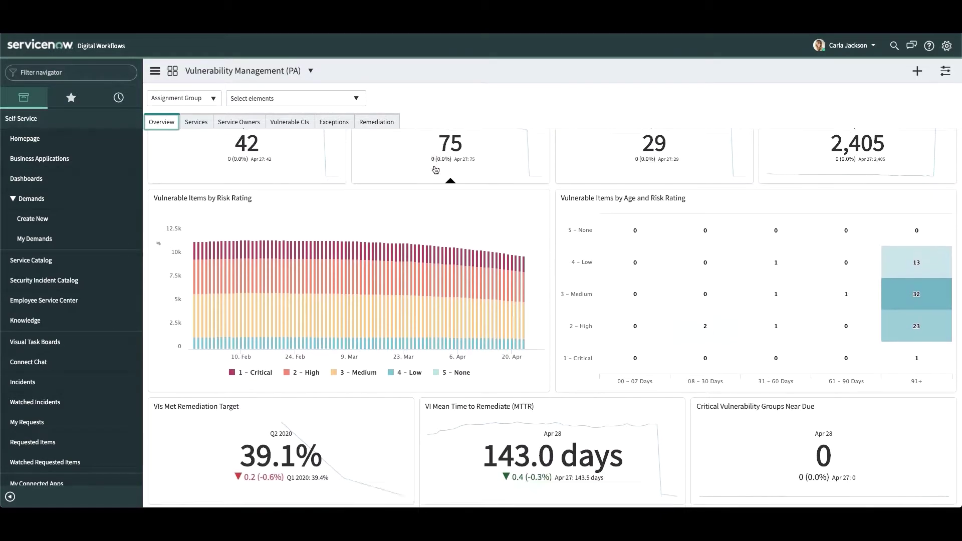
scroll(434, 169, "down", 2)
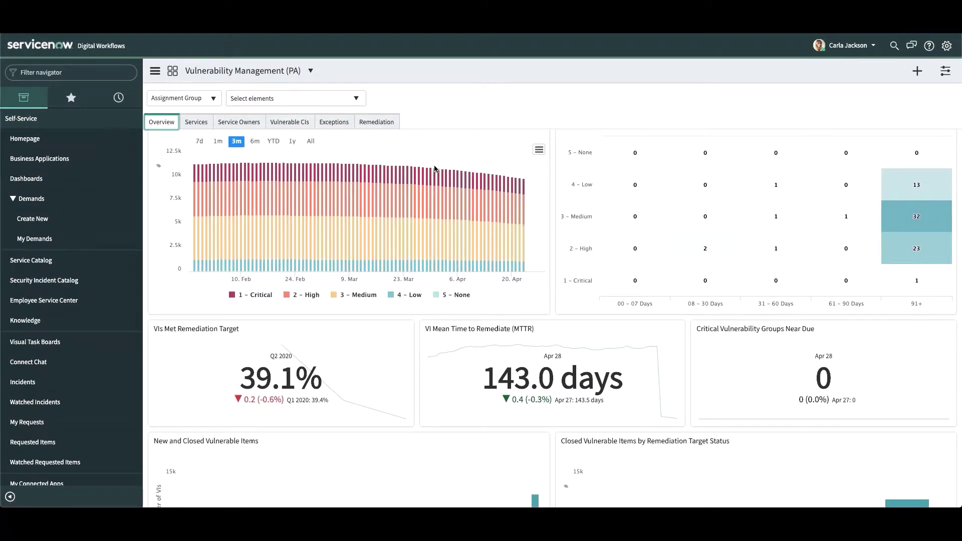
scroll(434, 168, "down", 1)
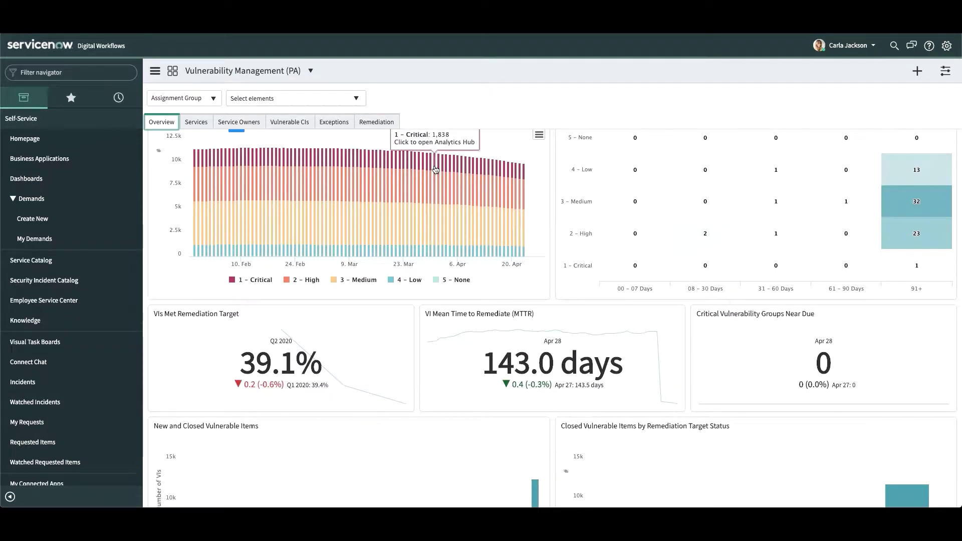
scroll(458, 287, "down", 3)
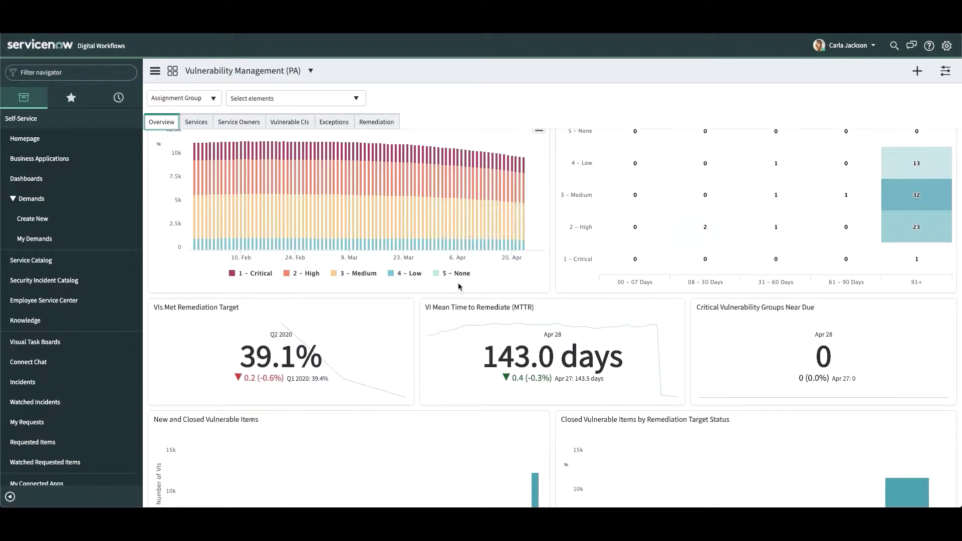
scroll(459, 287, "down", 1)
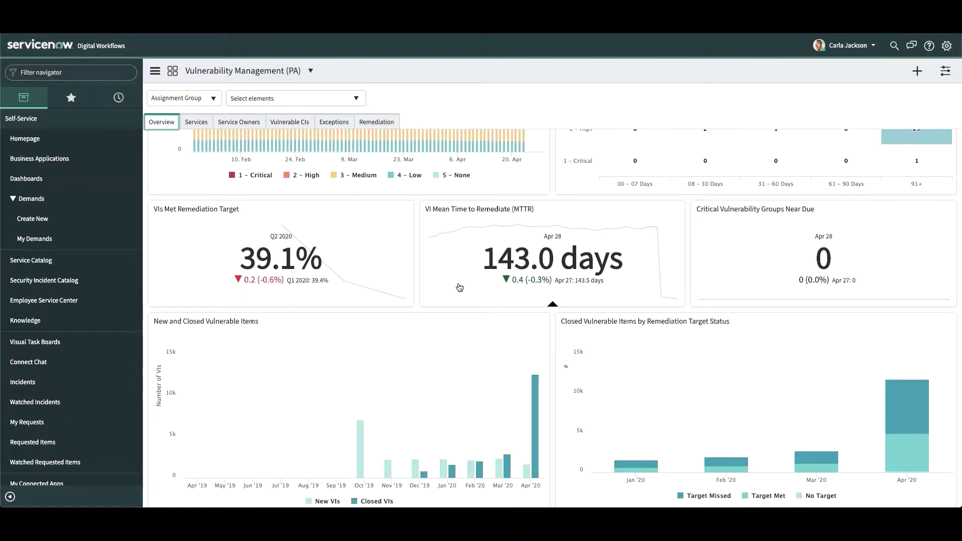
scroll(459, 287, "down", 1)
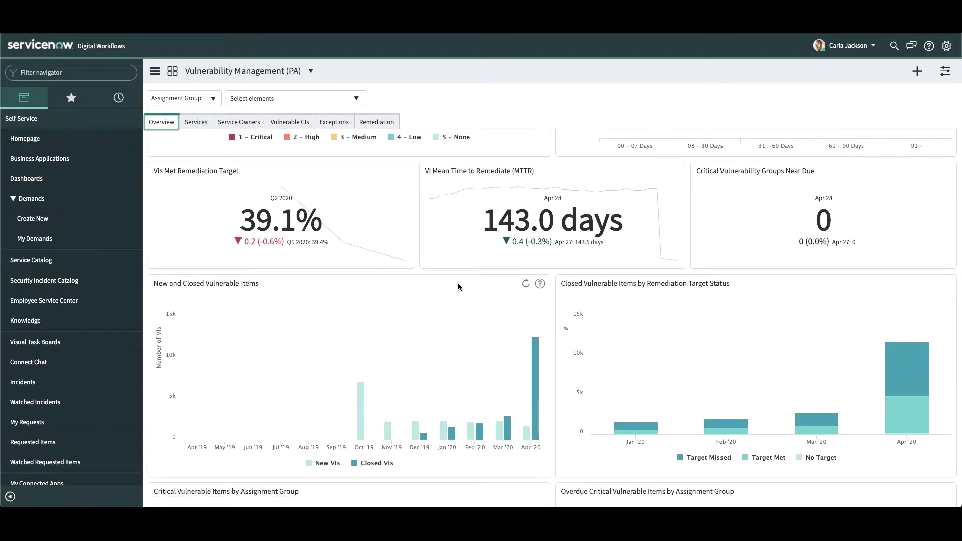
scroll(458, 286, "down", 1)
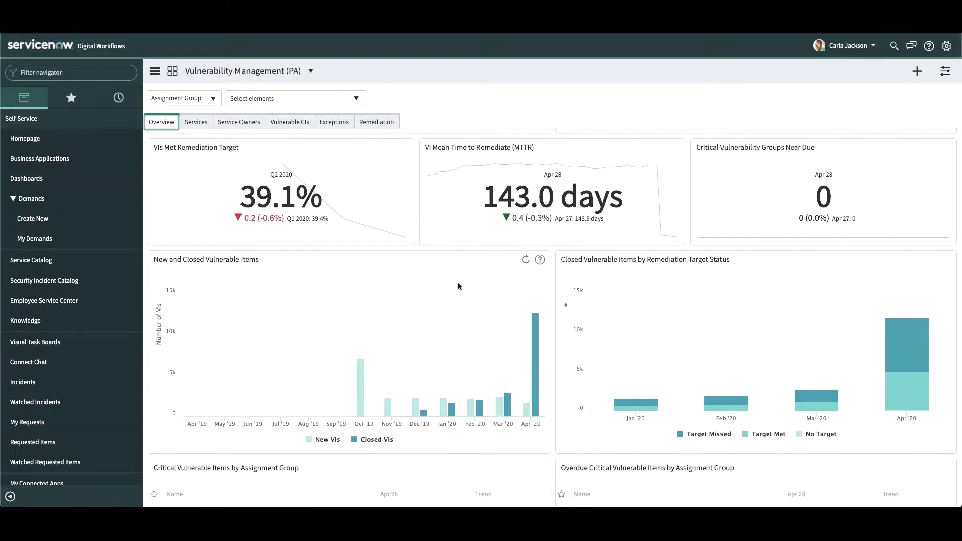
scroll(458, 286, "down", 2)
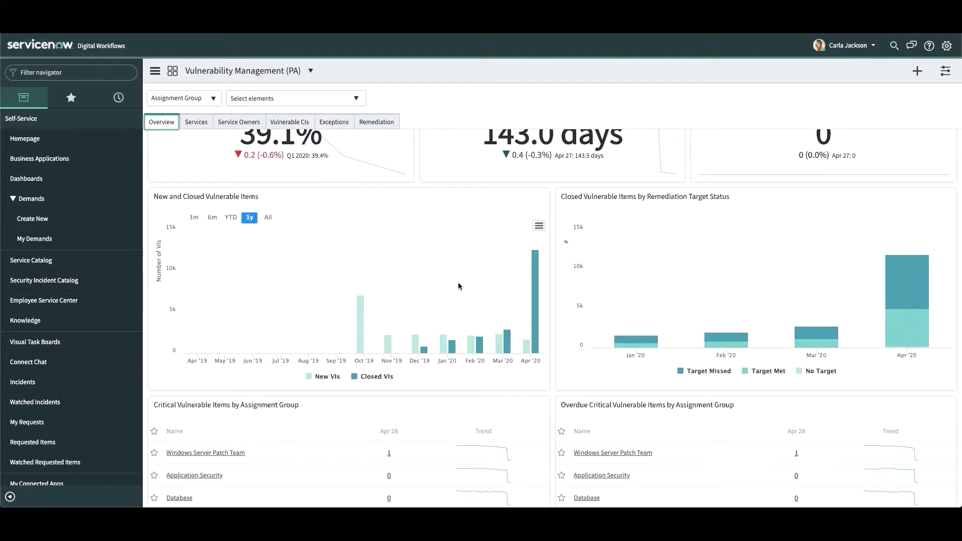
scroll(457, 286, "down", 1)
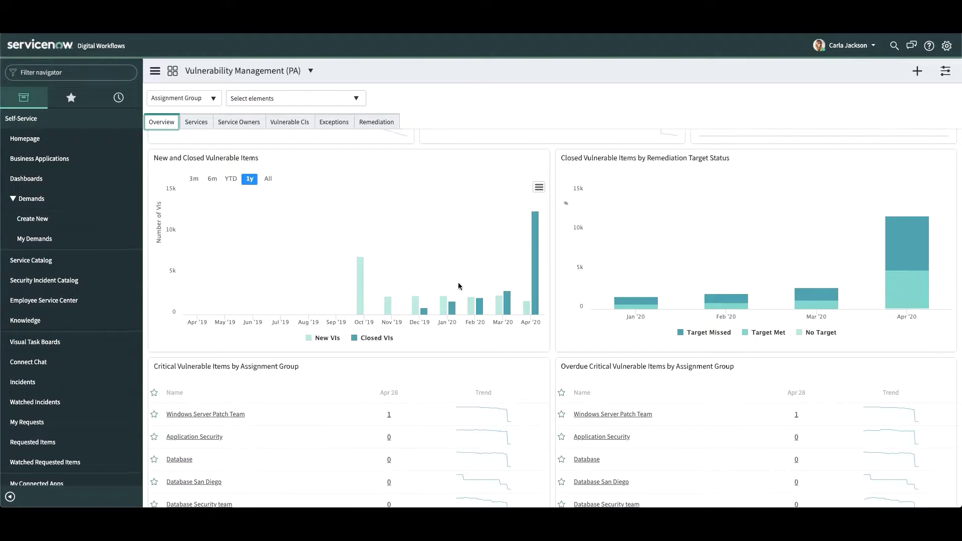
scroll(458, 286, "up", 5)
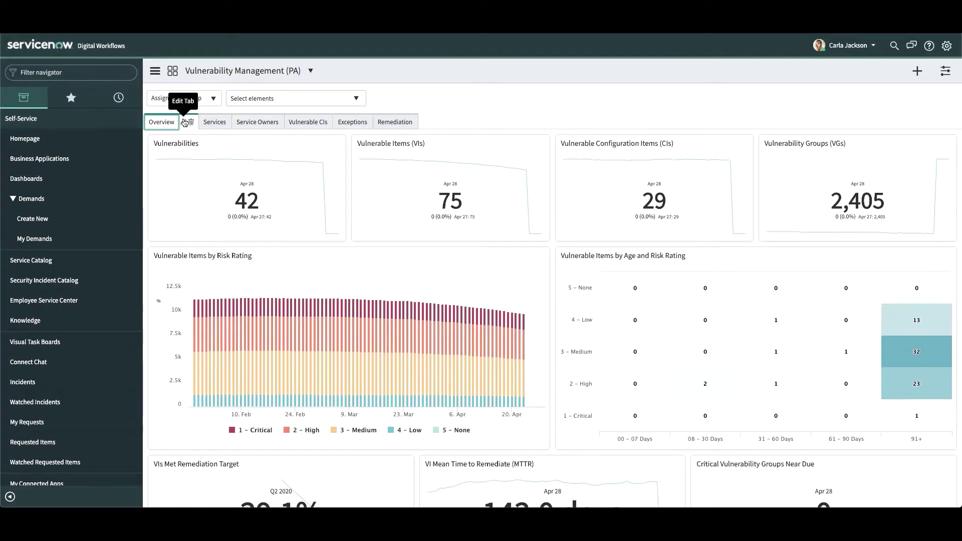
- Leave the Overview name unchanged and view the Services, Service Owners, Exceptions and Remediation tabs
left_click(184, 122)
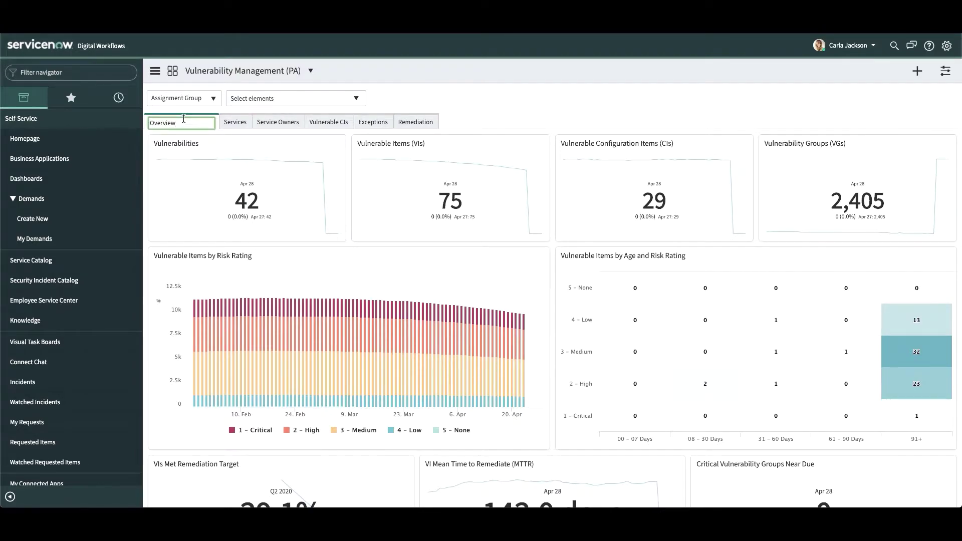
left_click(232, 122)
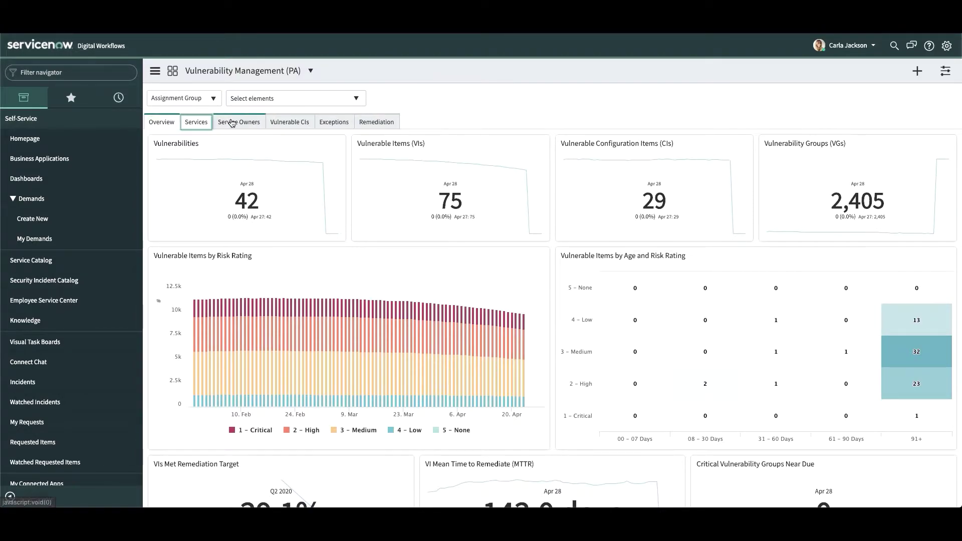
left_click(203, 125)
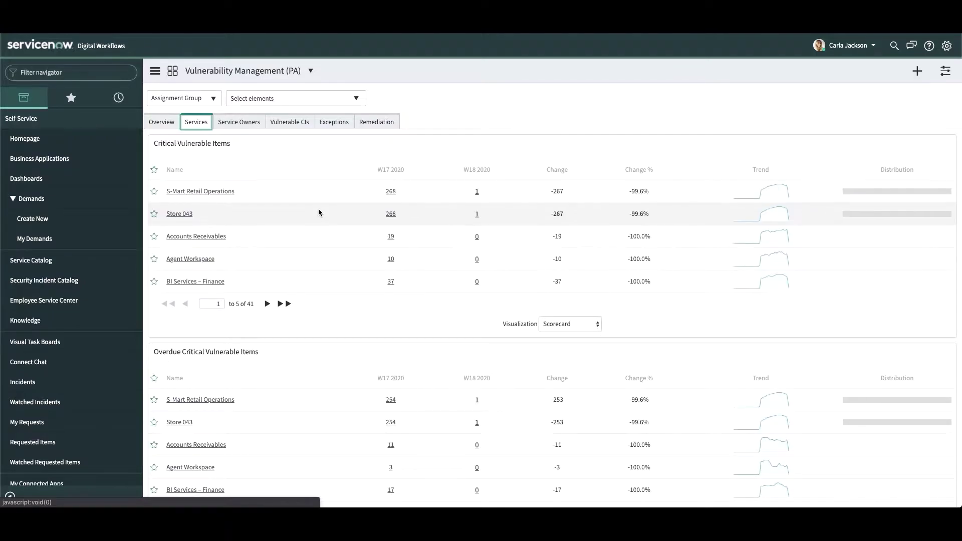
scroll(329, 318, "down", 2)
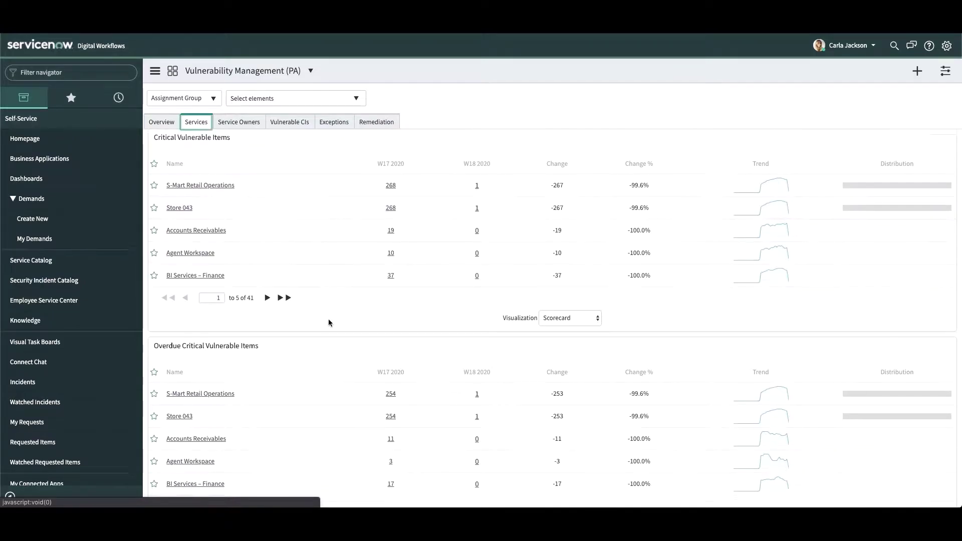
left_click(239, 123)
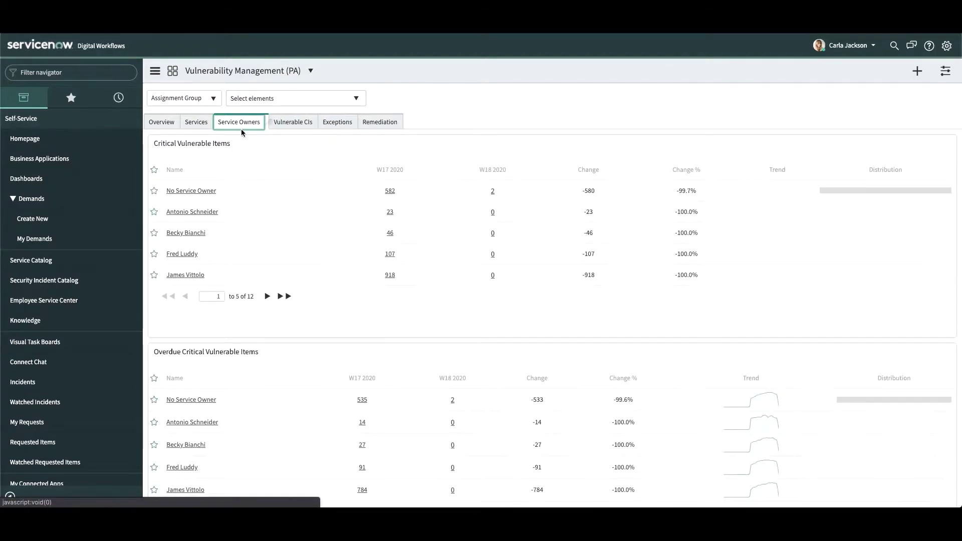
scroll(312, 277, "down", 2)
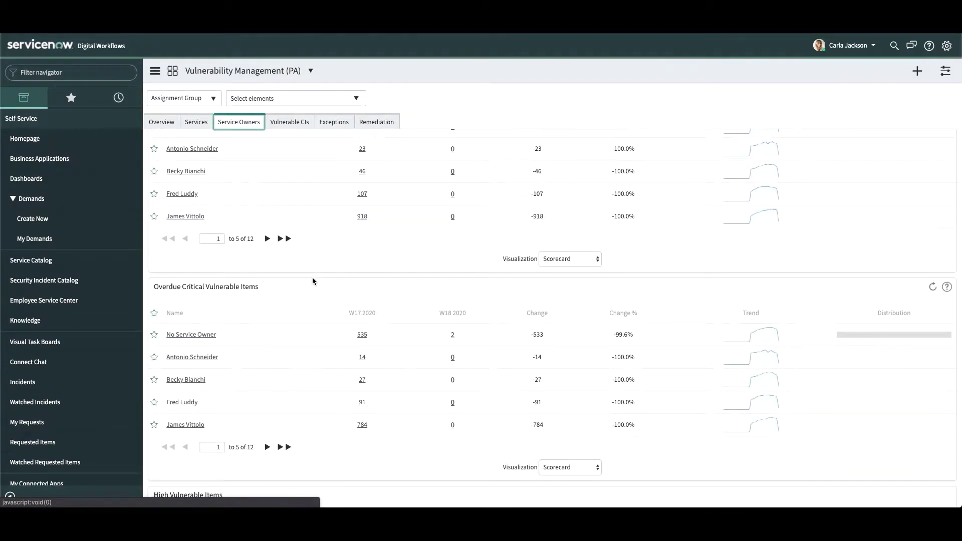
left_click(329, 122)
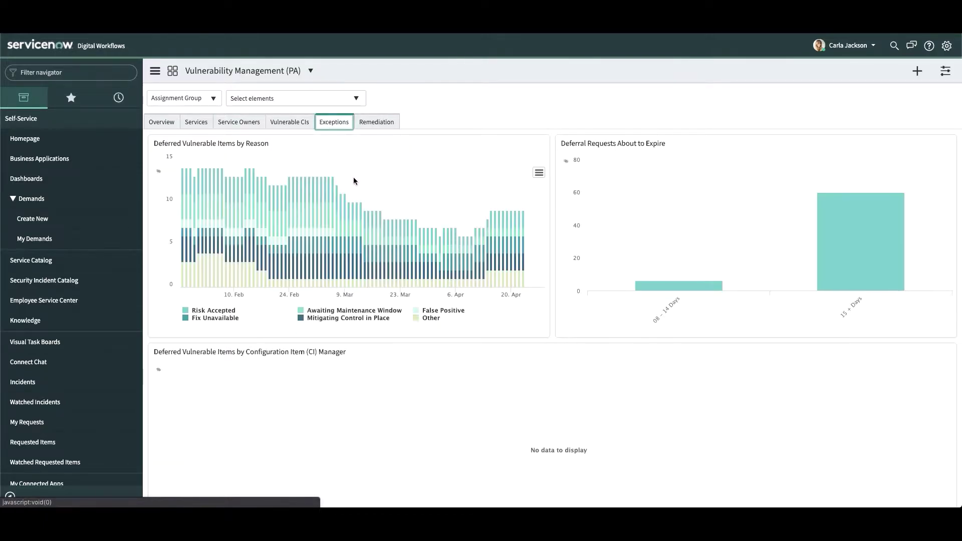
left_click(385, 127)
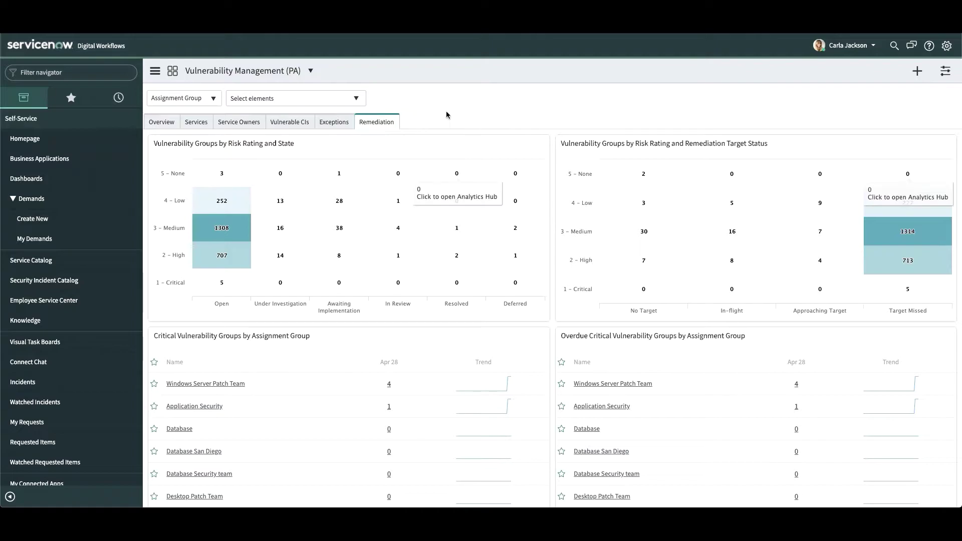
left_click(172, 71)
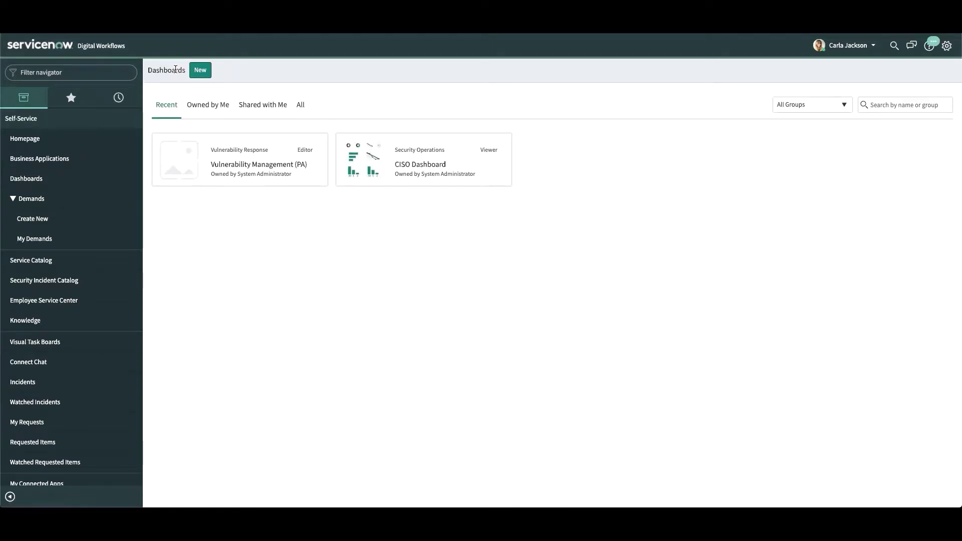
- Search dashboards for 'ciso' and open the CISO Dashboard
left_click(891, 104)
type("ciso")
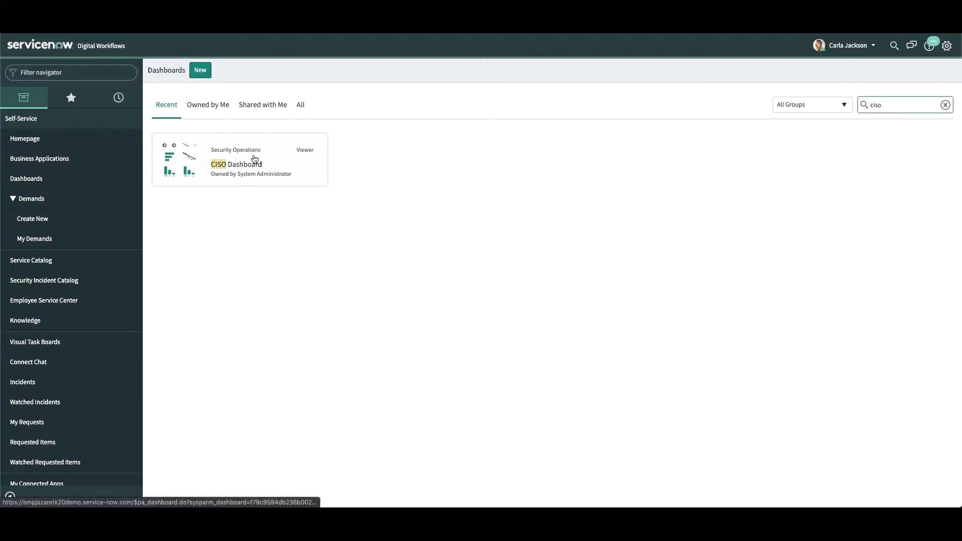
left_click(254, 158)
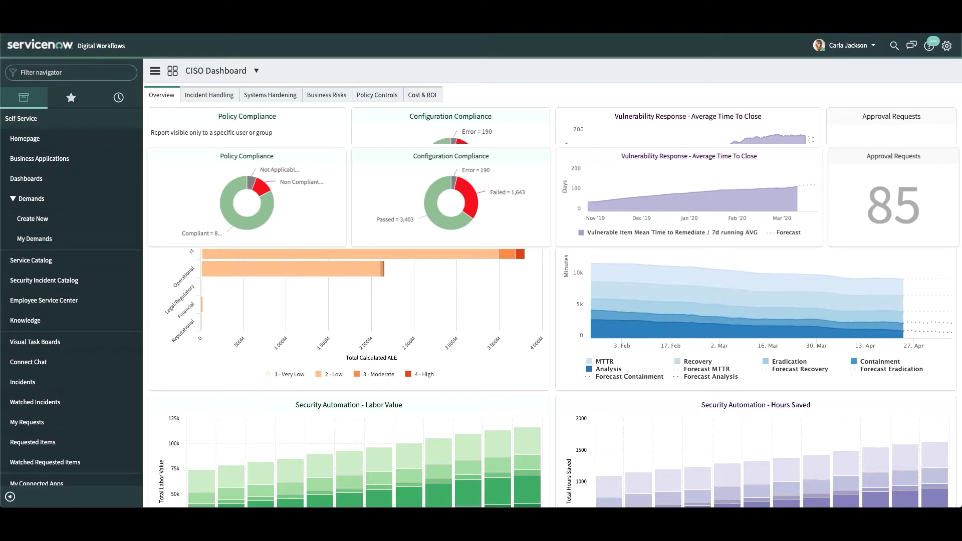
- View the CISO Dashboard's Incident Handling, Systems Hardening and Policy Controls tabs in turn
mouse_move(697, 303)
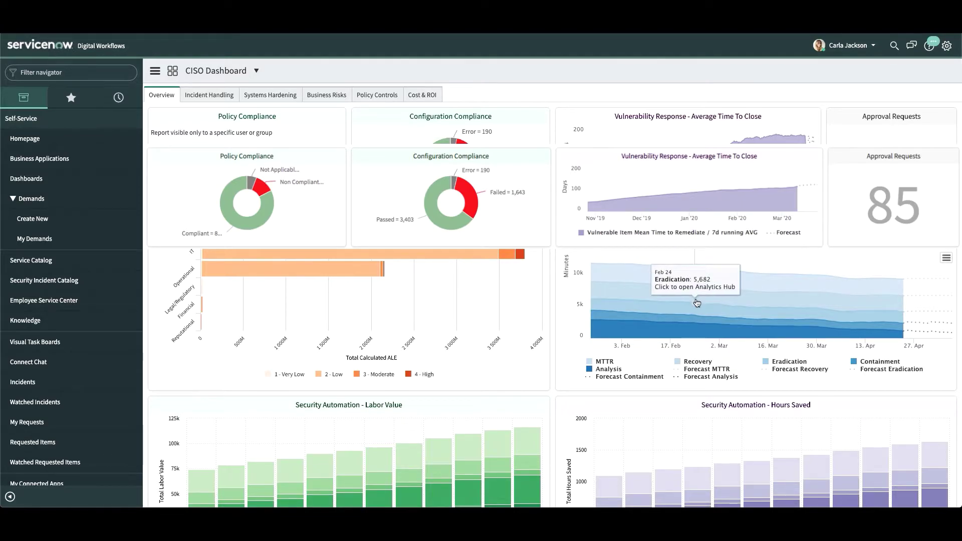
left_click(203, 100)
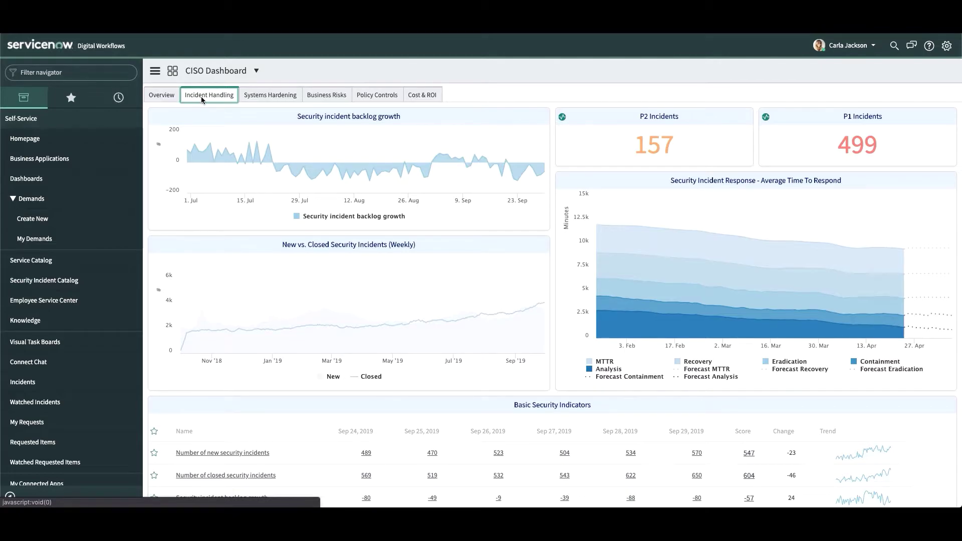
left_click(256, 97)
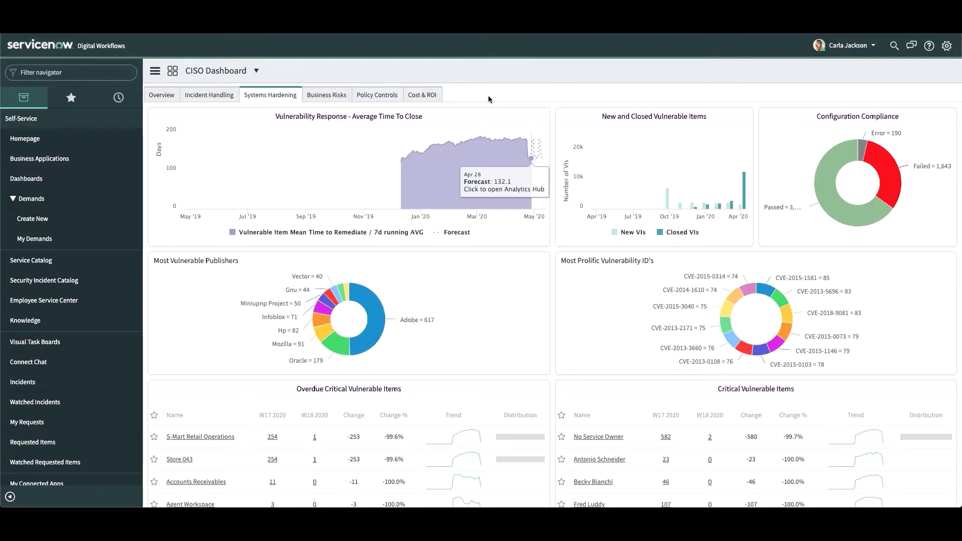
left_click(386, 94)
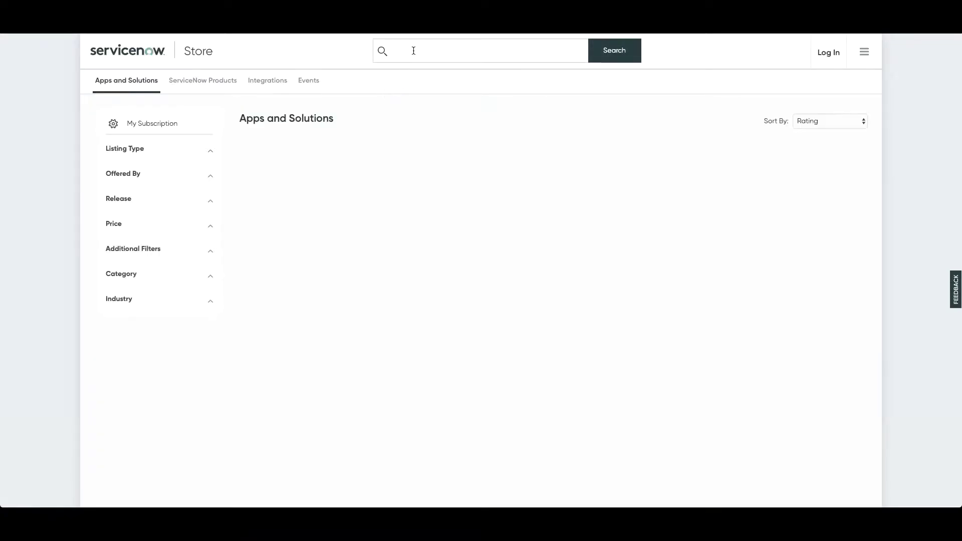
- Search the ServiceNow Store for 'vulnerability' and show all Integrations results
left_click(413, 51)
type("vulnera")
key("Down")
key("Return")
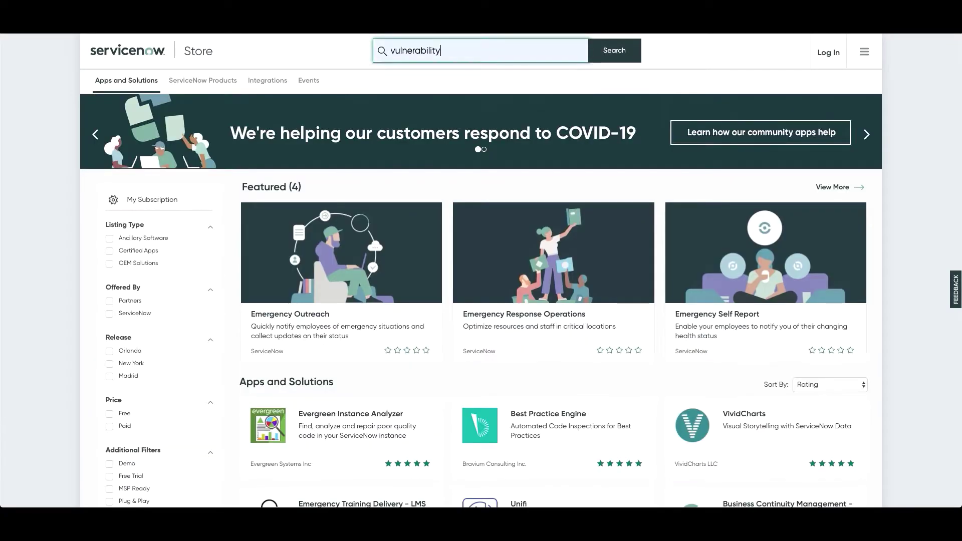
key("Return")
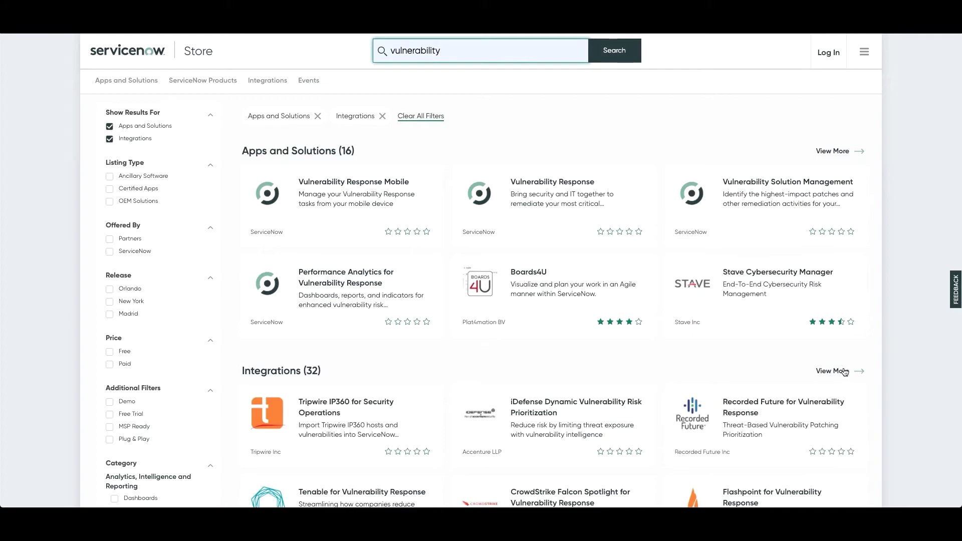
left_click(843, 371)
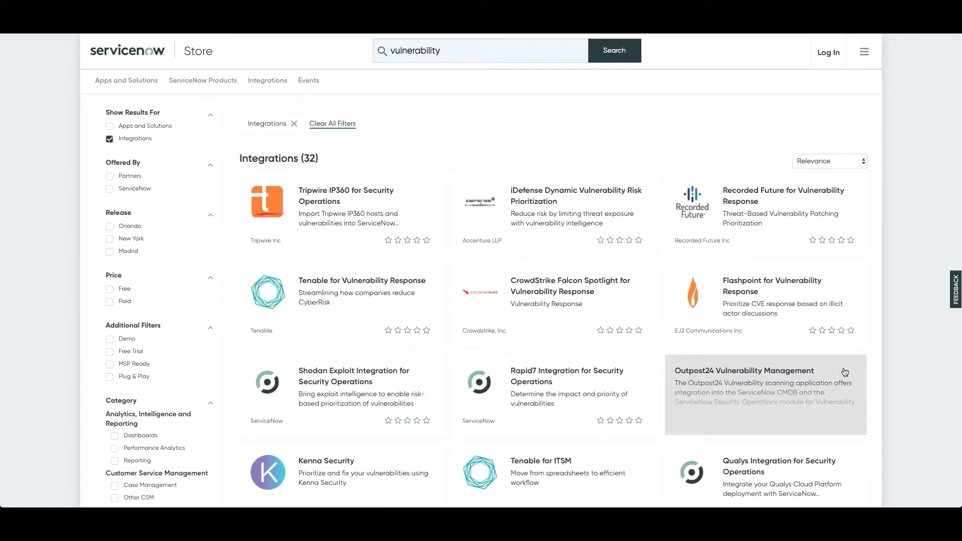
- Scroll through the vulnerability integration apps, then filter the instance navigator for 'integration config'
scroll(726, 372, "down", 2)
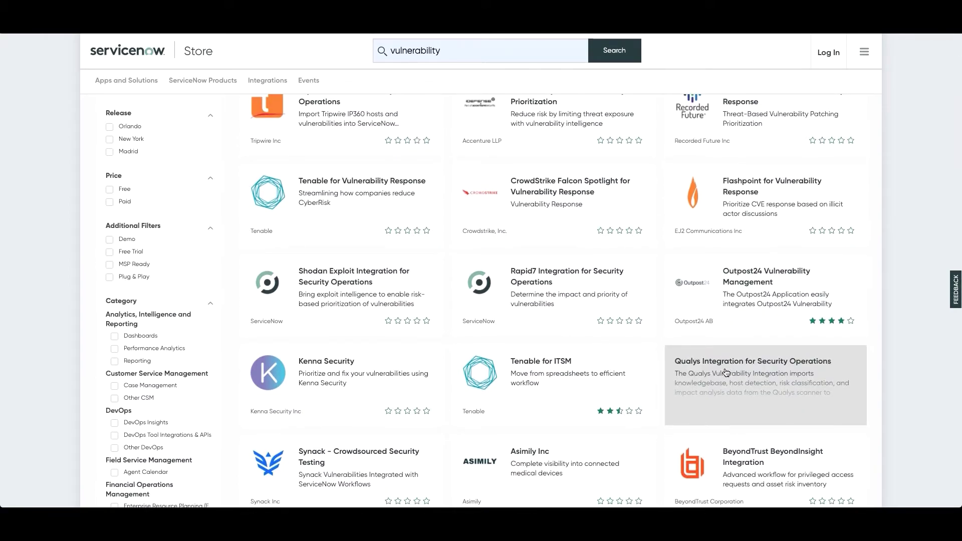
scroll(726, 372, "down", 1)
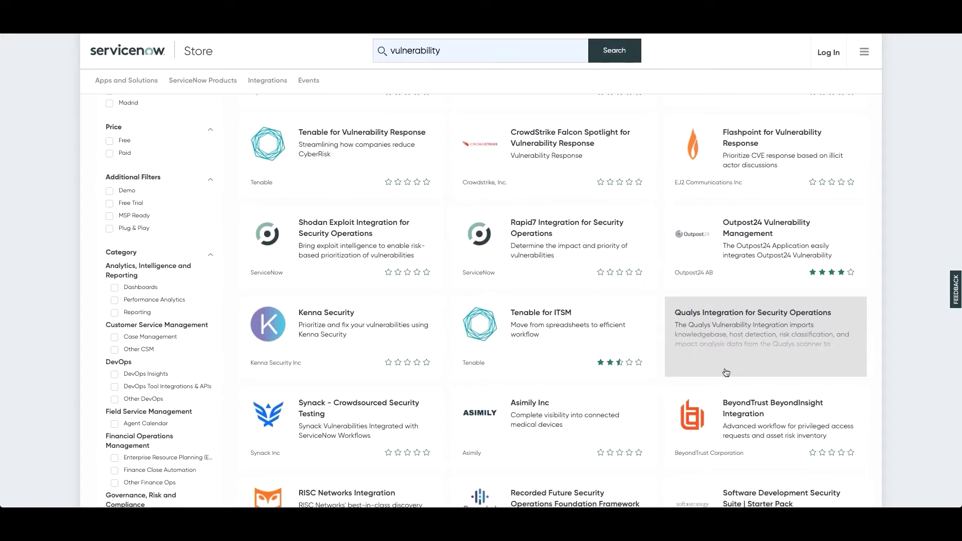
scroll(725, 372, "down", 1)
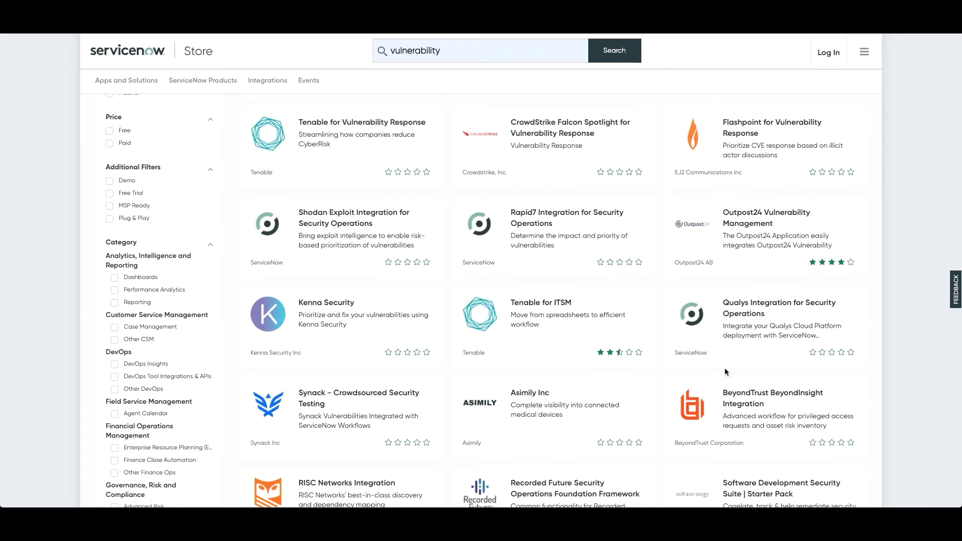
scroll(725, 372, "down", 3)
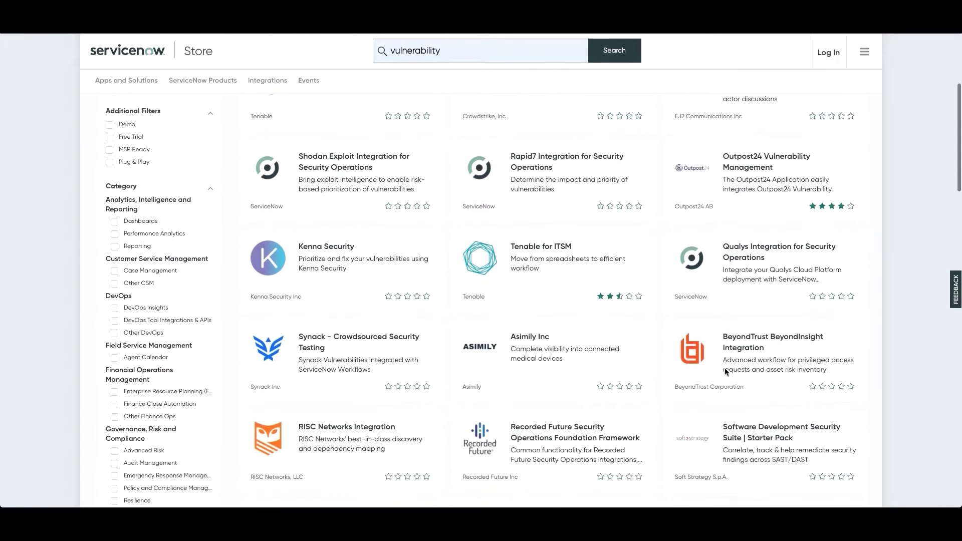
scroll(725, 372, "down", 5)
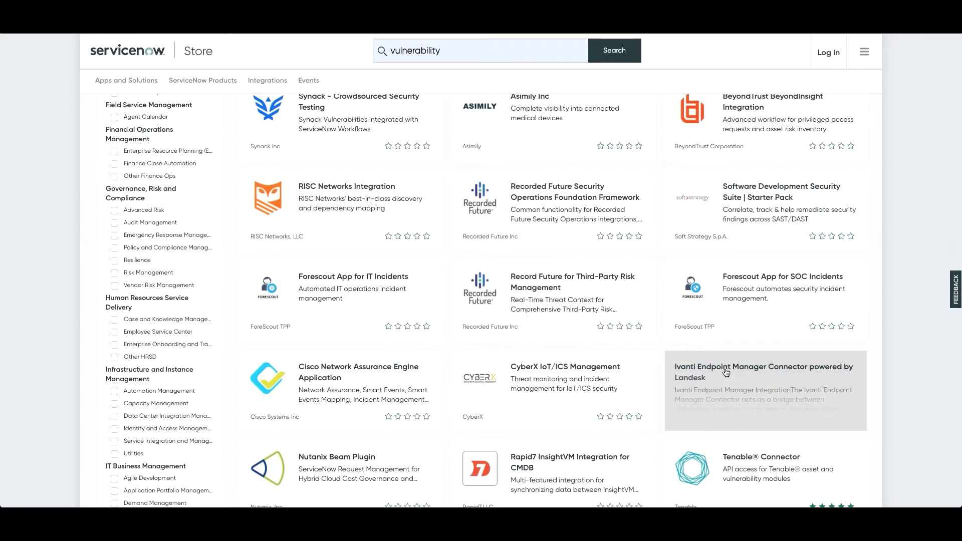
scroll(726, 372, "down", 1)
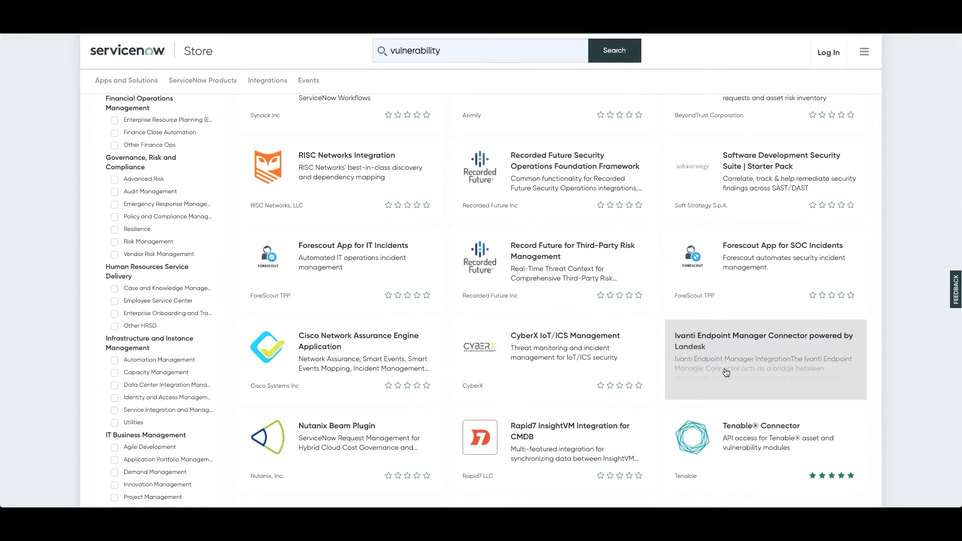
scroll(726, 372, "down", 3)
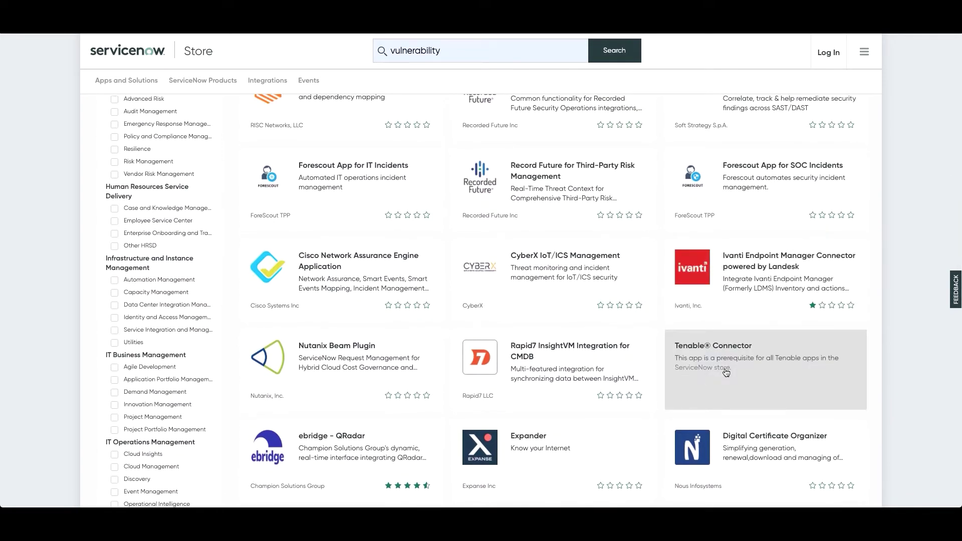
scroll(725, 372, "down", 1)
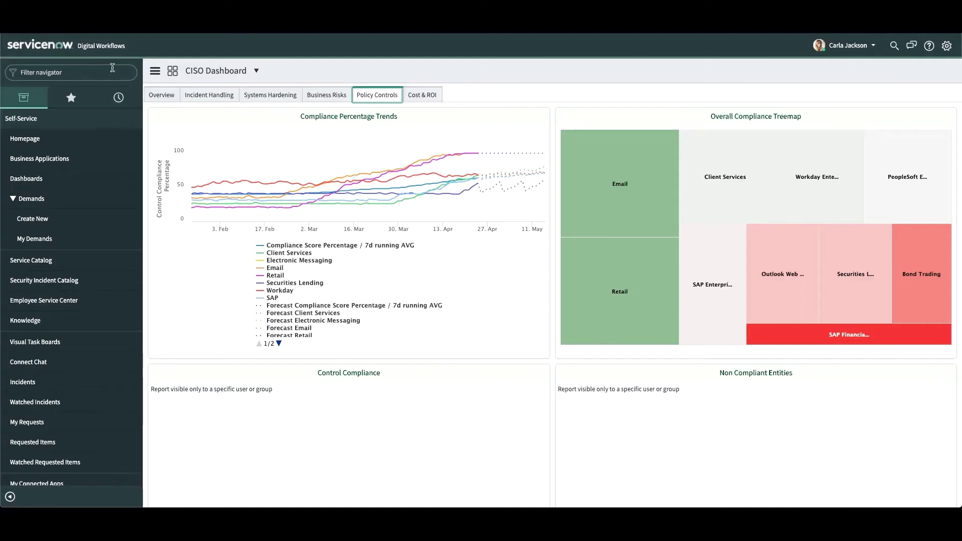
type("integrati")
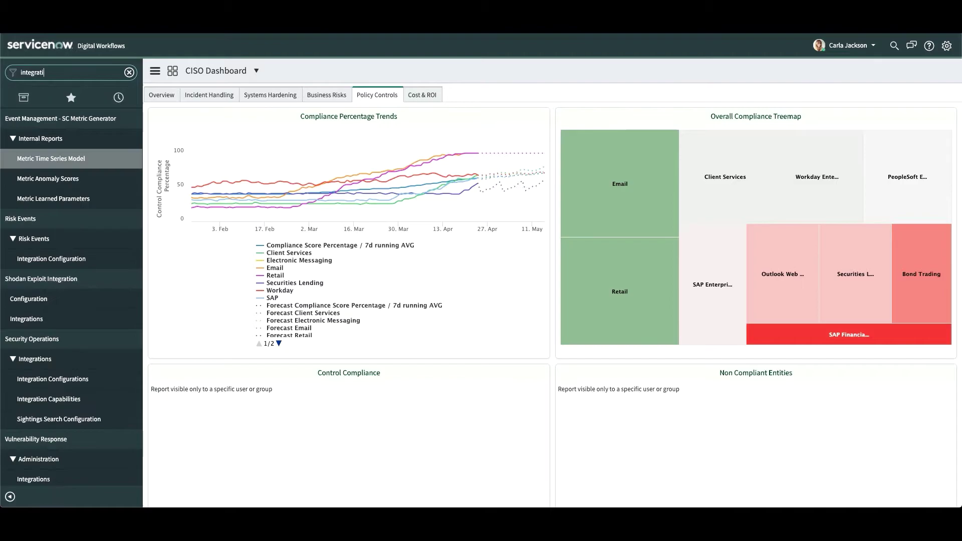
type("on config")
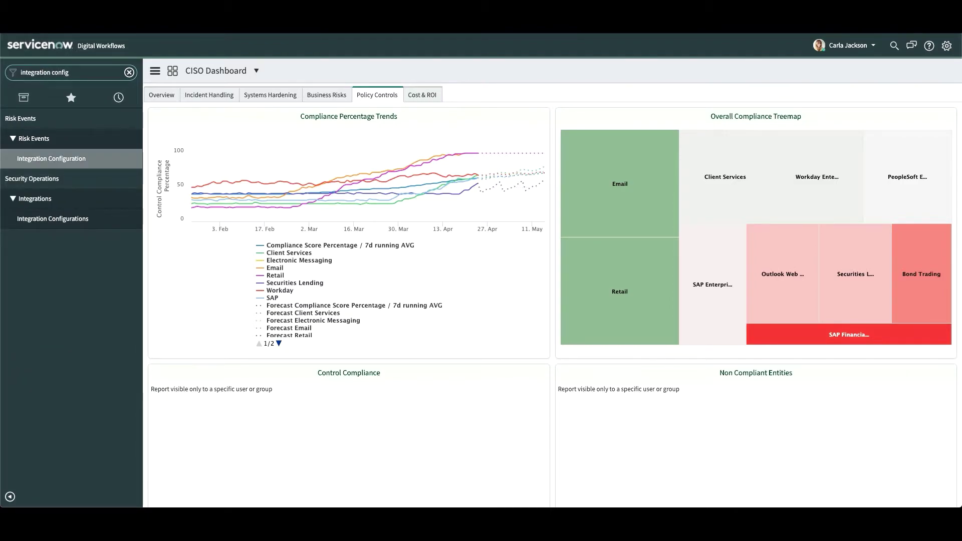
- Open Integration Configurations and view Shodan's configuration dialog, cancelling without saving
left_click(63, 229)
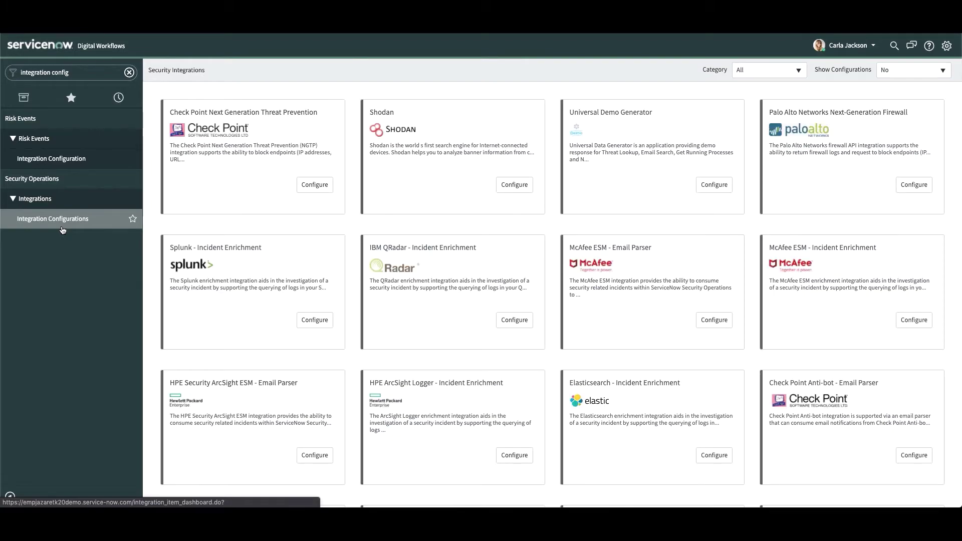
left_click(508, 185)
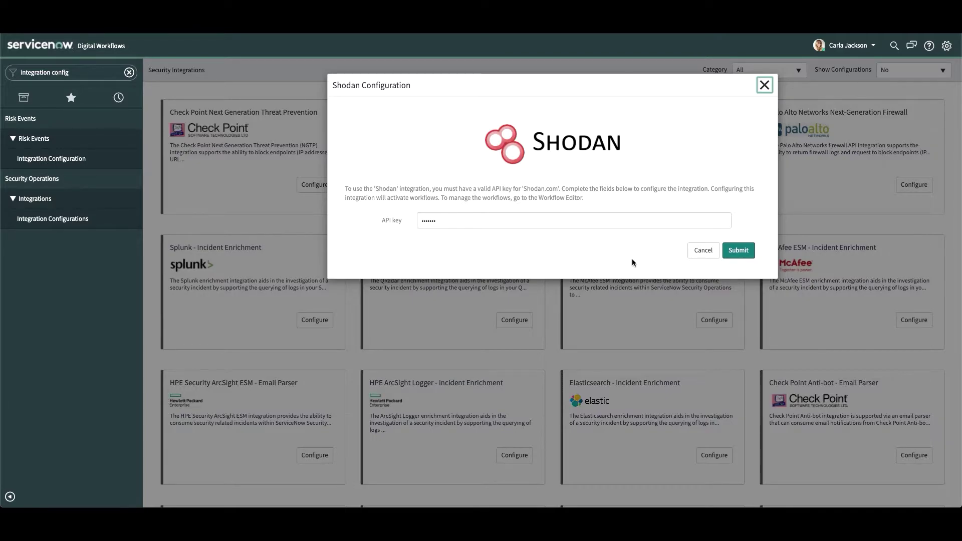
left_click(703, 250)
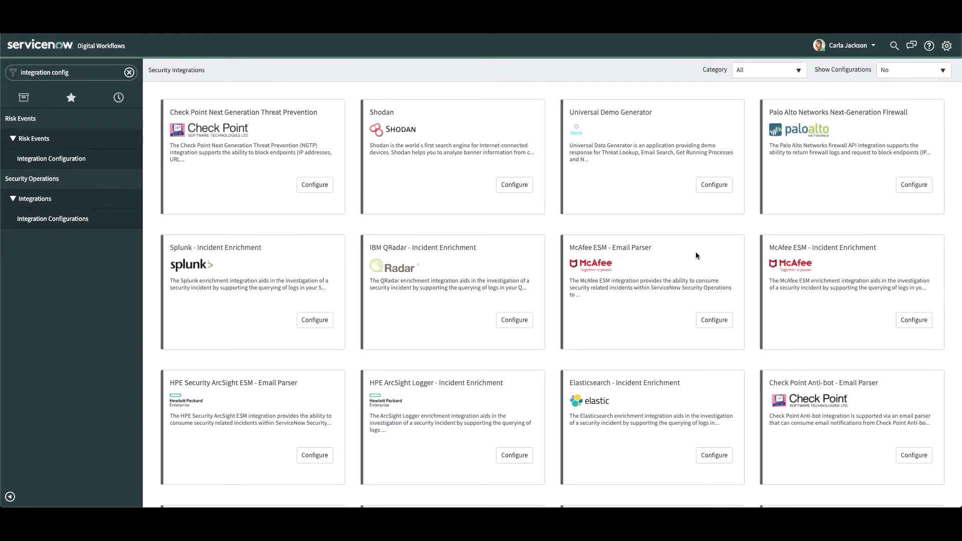
scroll(696, 255, "down", 1)
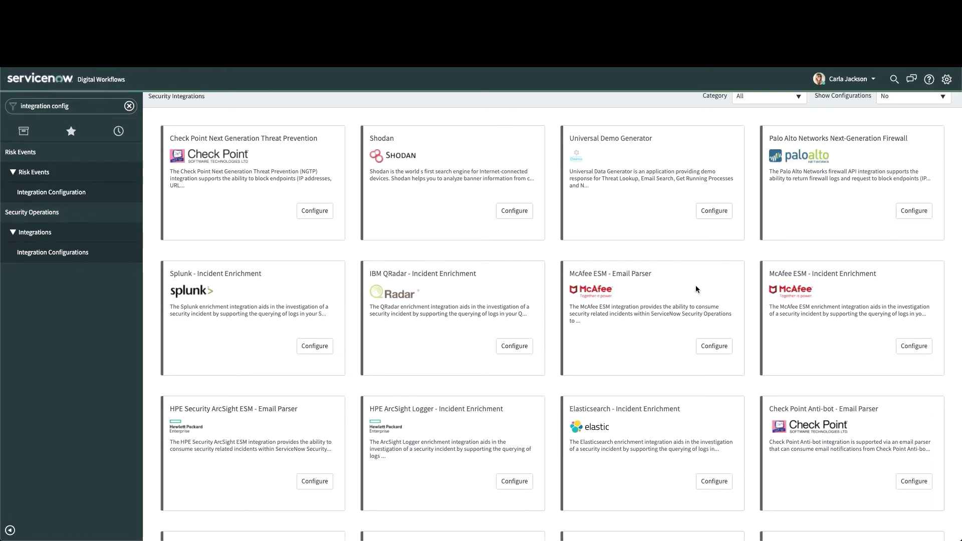
- Open the NVD entries list filtered to ID CVE-2019-0785
left_click(67, 106)
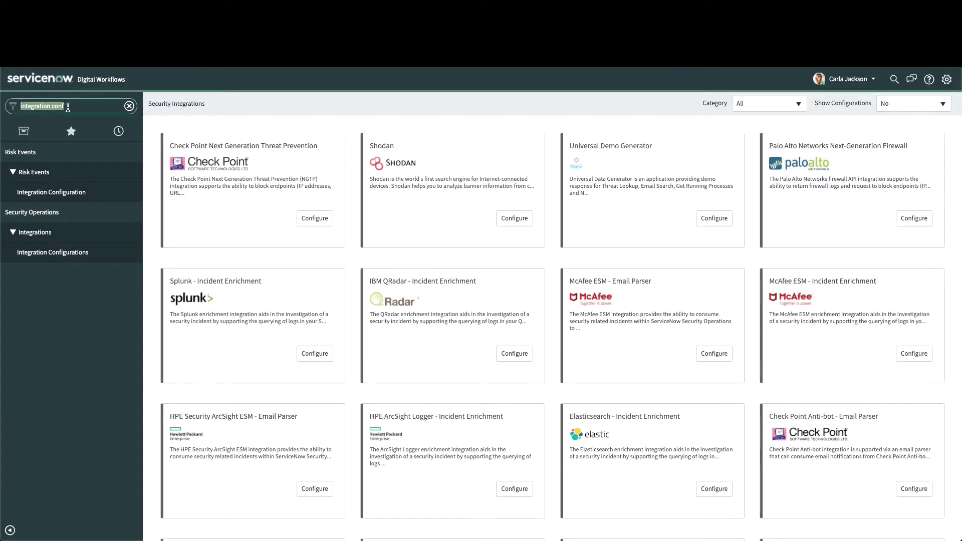
type("nvd")
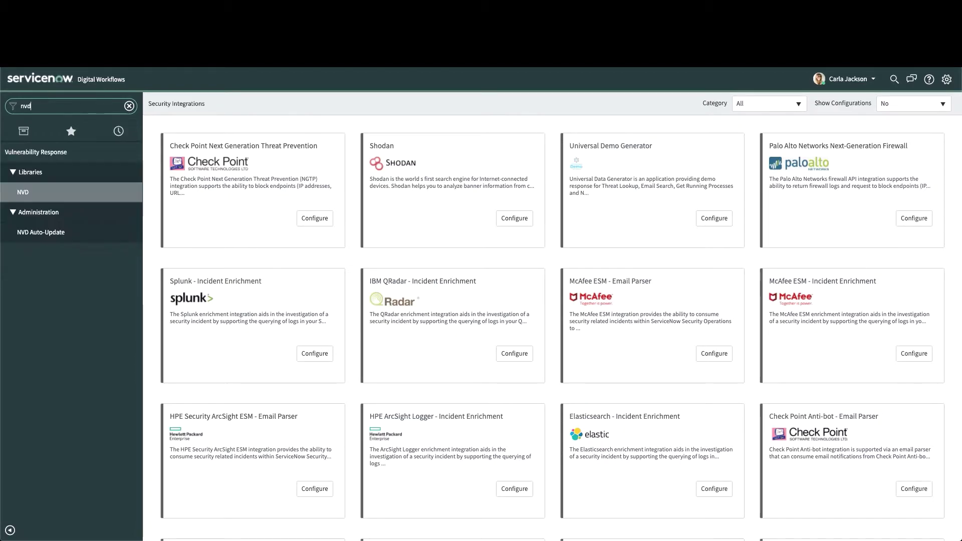
left_click(43, 192)
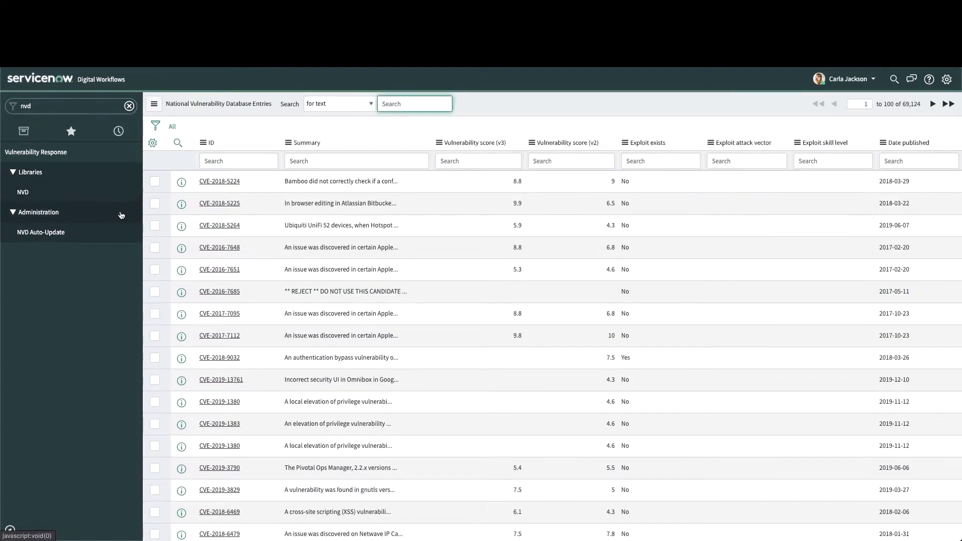
left_click(227, 162)
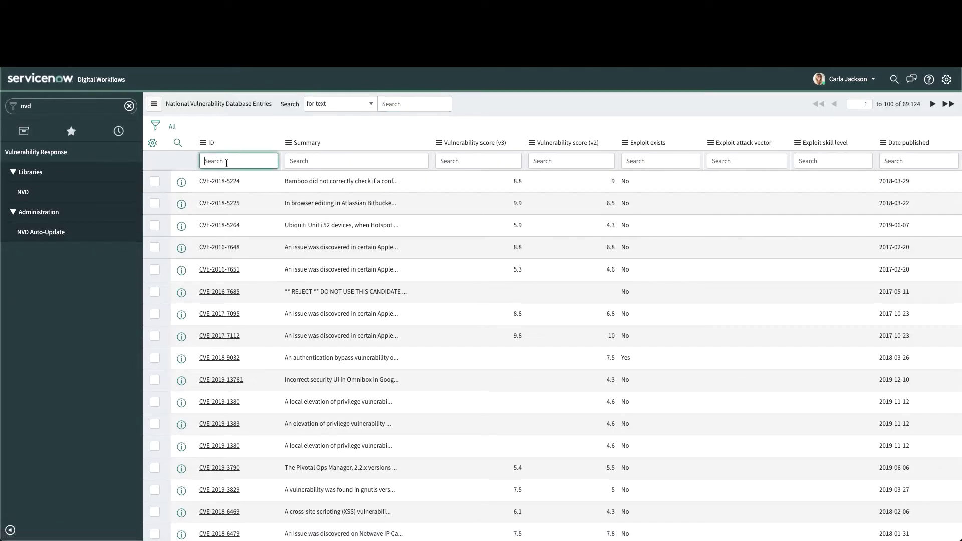
type("CVE-2019-0785")
key("Return")
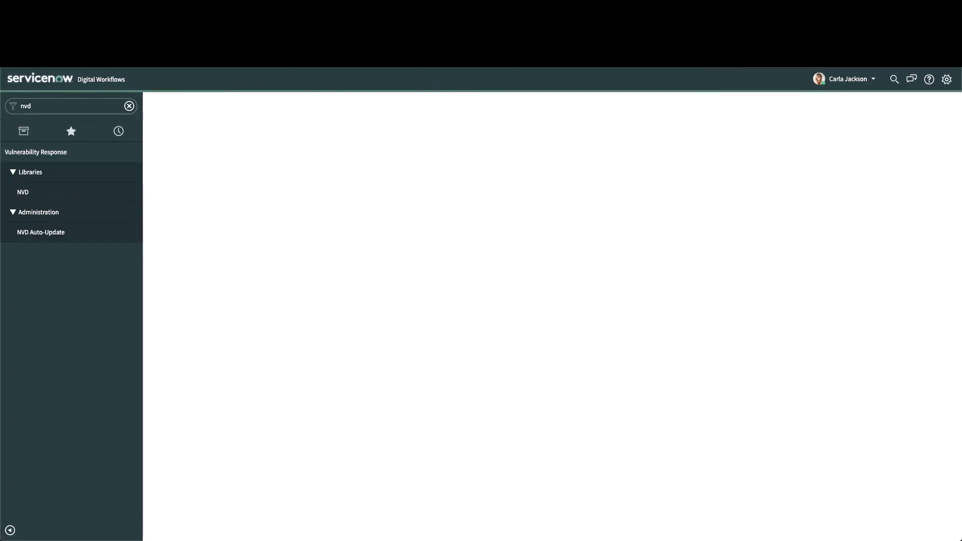
- Open the CVE-2019-0785 entry and review its remediation status and vulnerable items
left_click(234, 181)
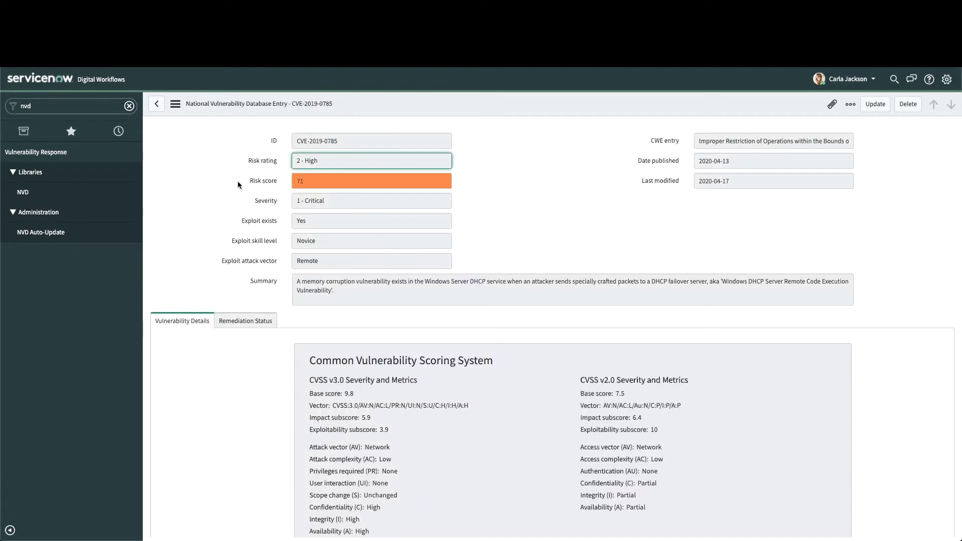
scroll(260, 300, "down", 1)
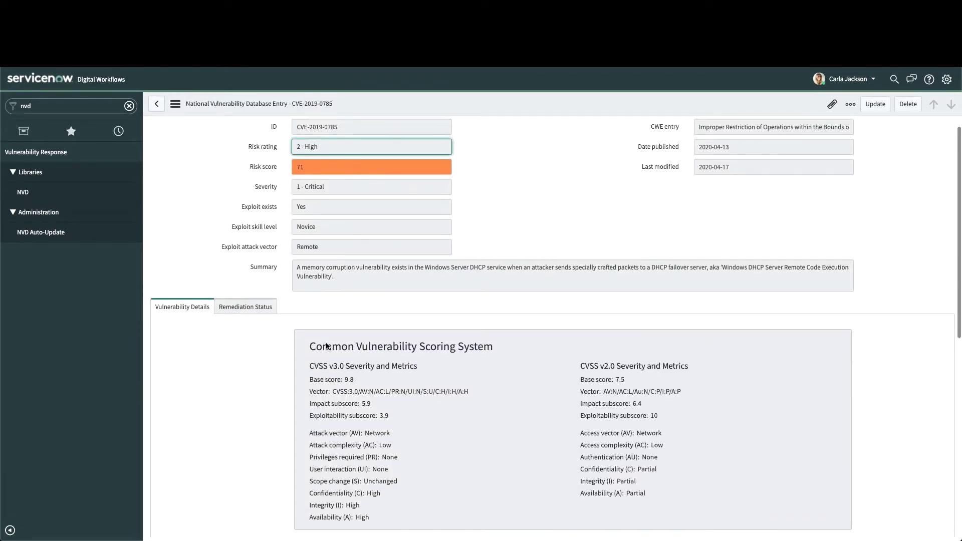
left_click(264, 311)
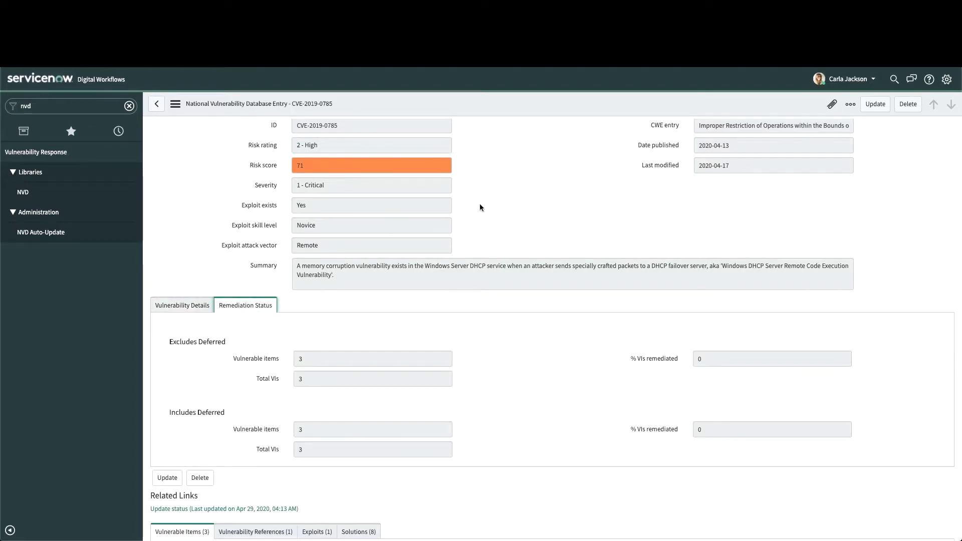
scroll(480, 207, "down", 5)
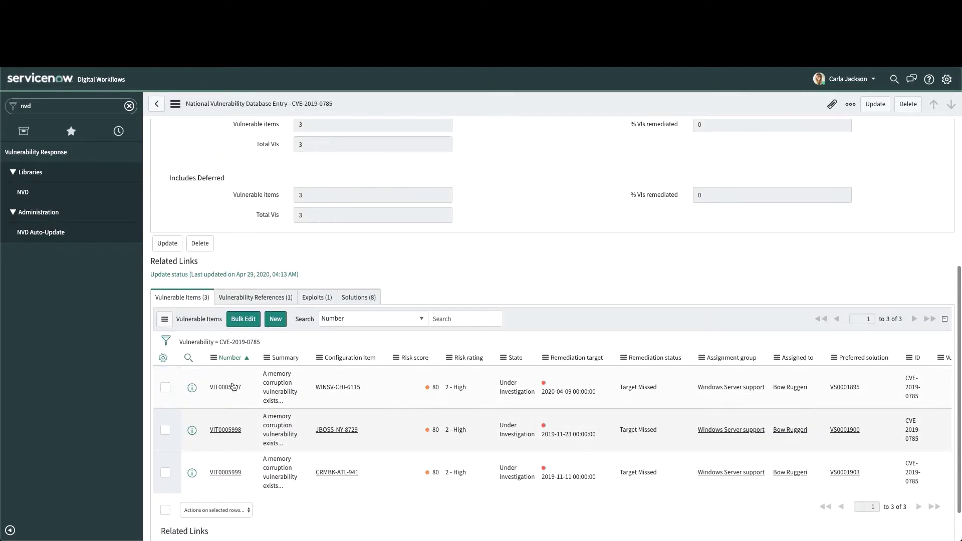
- Open VIT0005997, view its remediation steps and preview its Windows Server configuration item
left_click(233, 388)
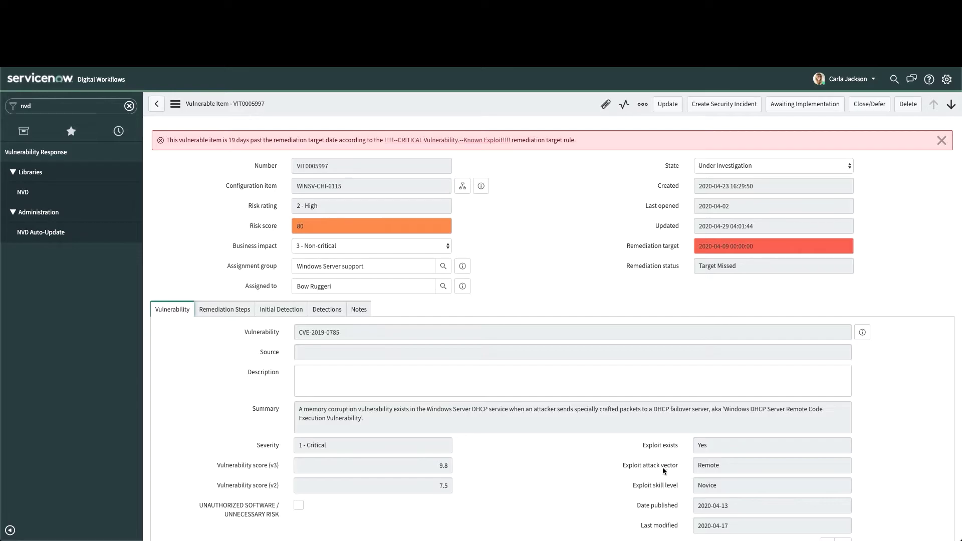
left_click(233, 314)
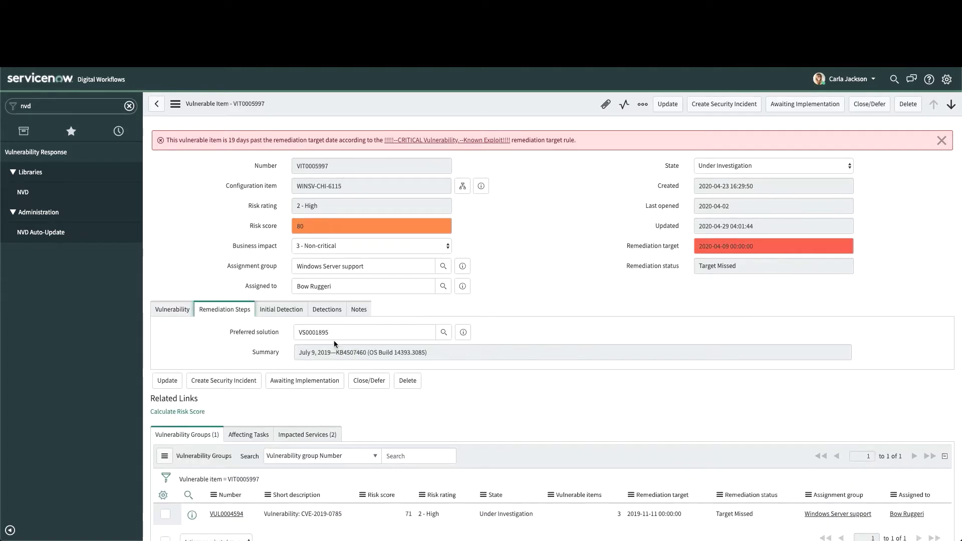
left_click(479, 189)
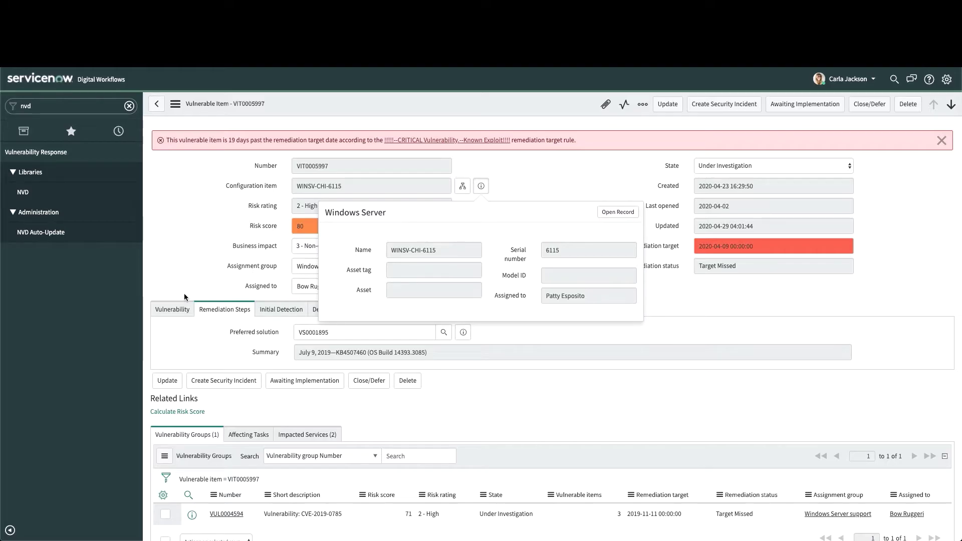
left_click(175, 309)
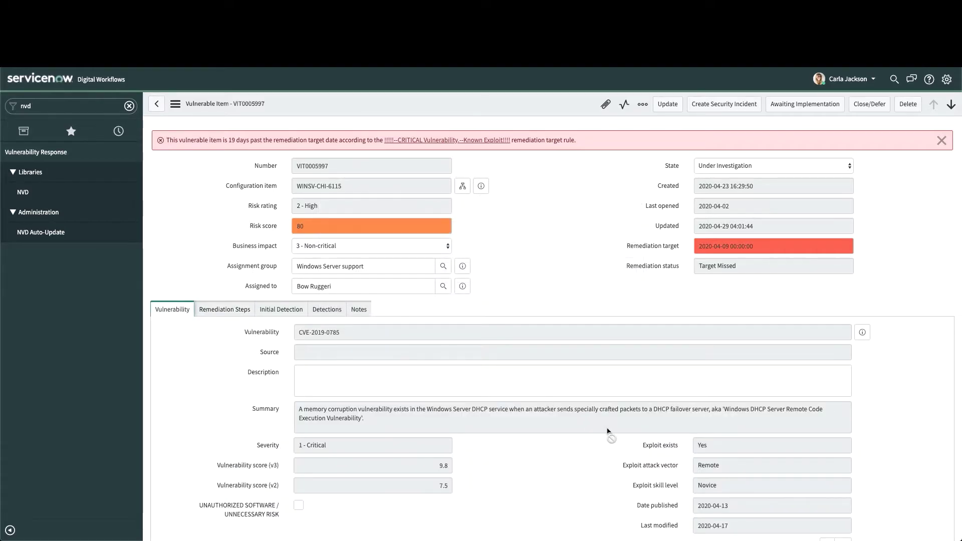
scroll(607, 431, "down", 1)
scroll(607, 431, "down", 3)
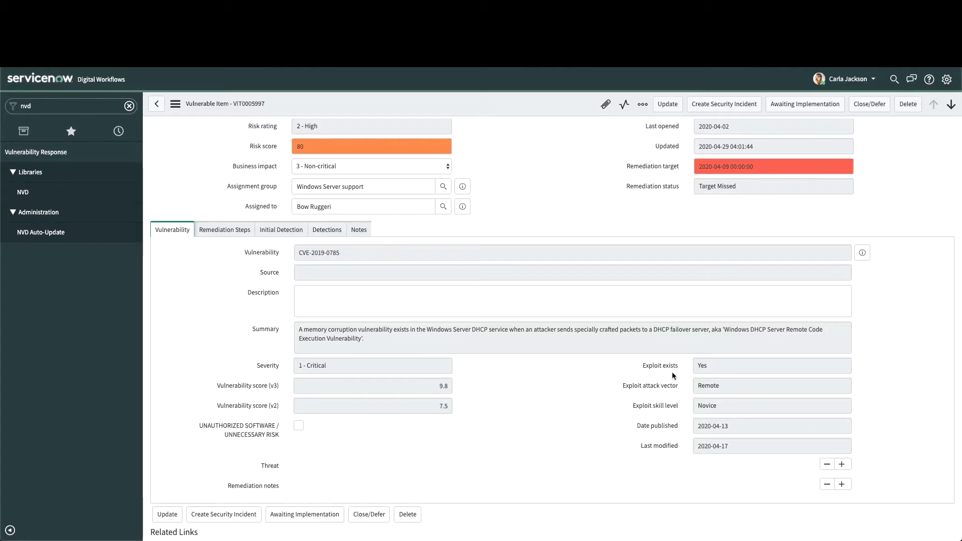
left_click(225, 230)
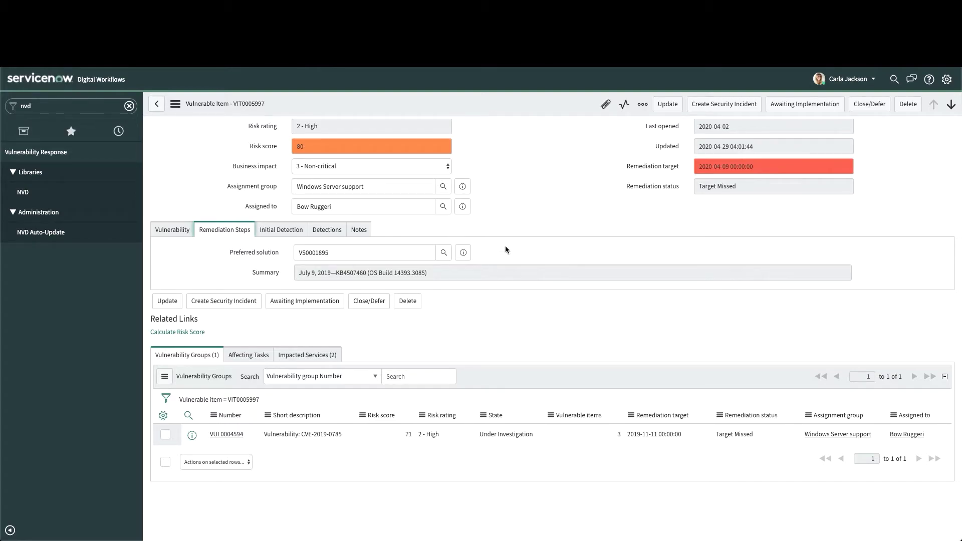
left_click(462, 253)
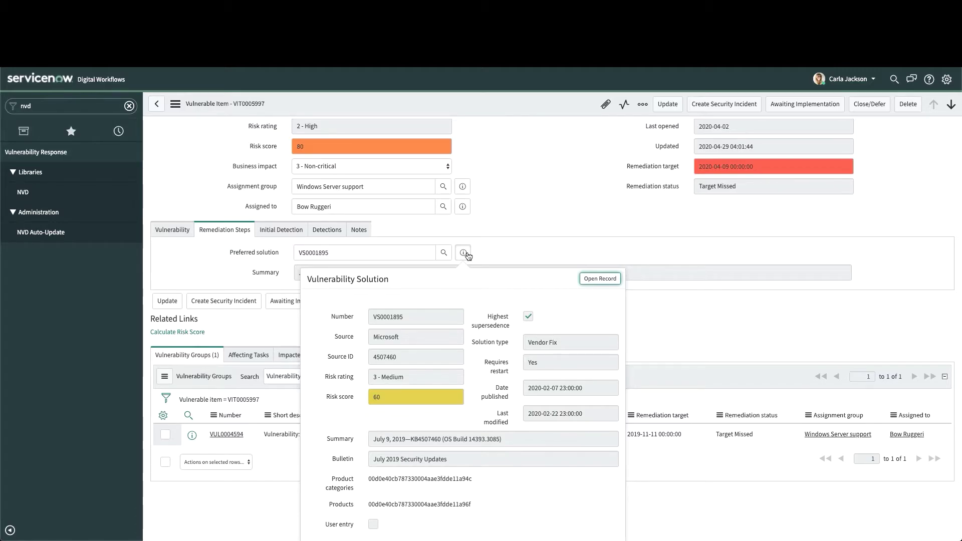
scroll(467, 256, "up", 1)
scroll(468, 256, "up", 1)
left_click(435, 217)
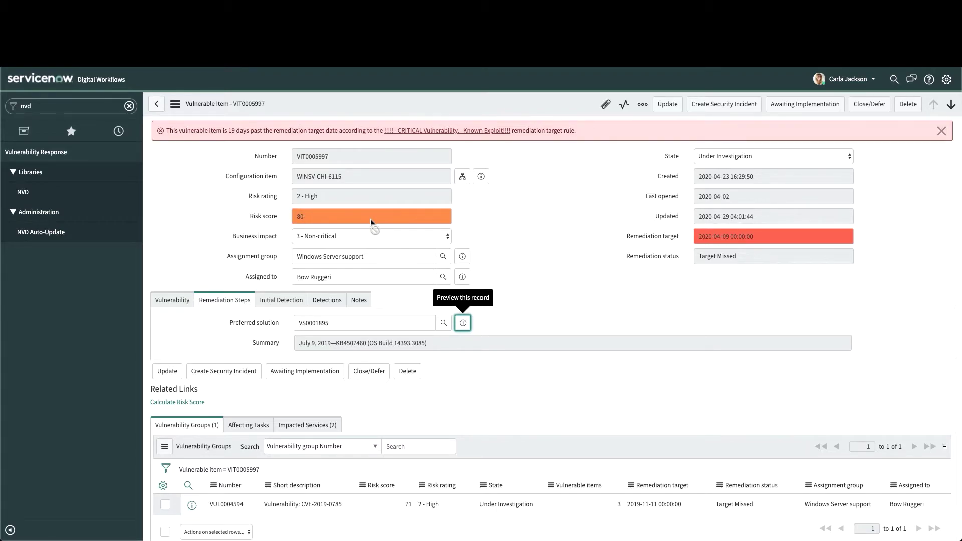
- Open the Default Risk Calculator's Default Risk Rule from Vulnerability Calculators
left_click(129, 105)
type("vulne")
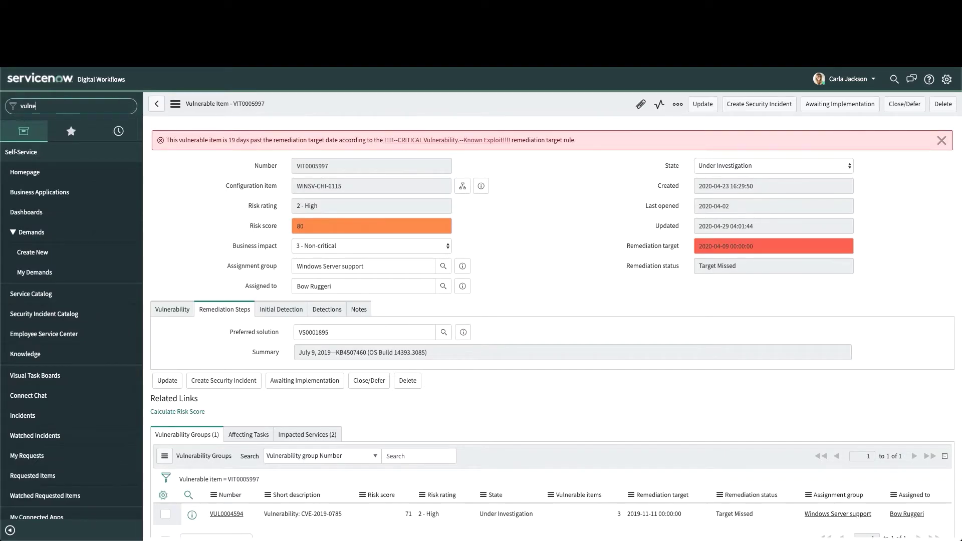
type("rability calcu")
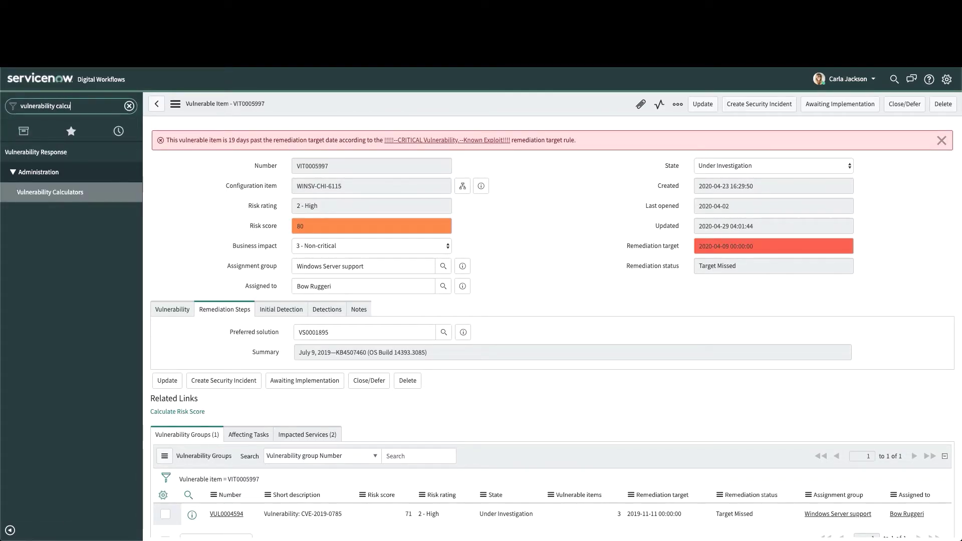
left_click(72, 192)
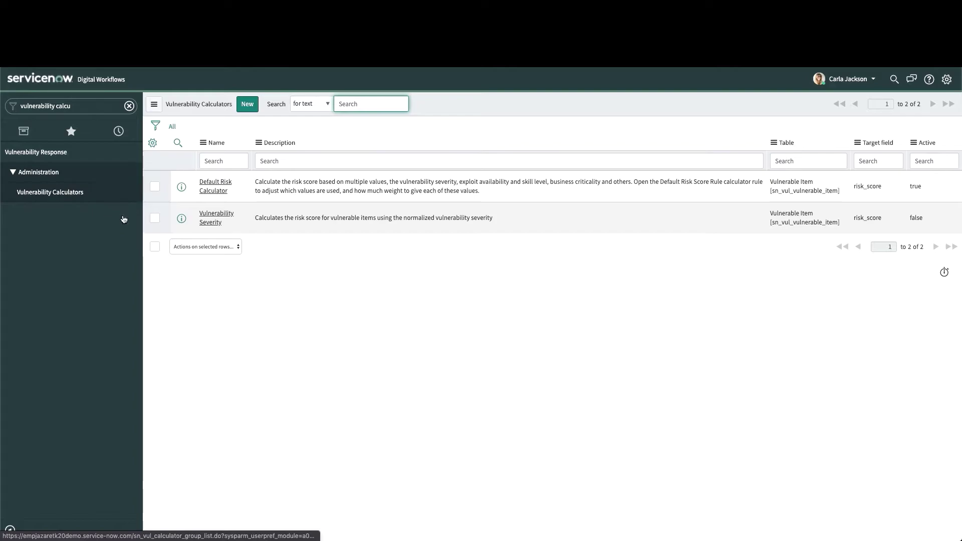
left_click(218, 185)
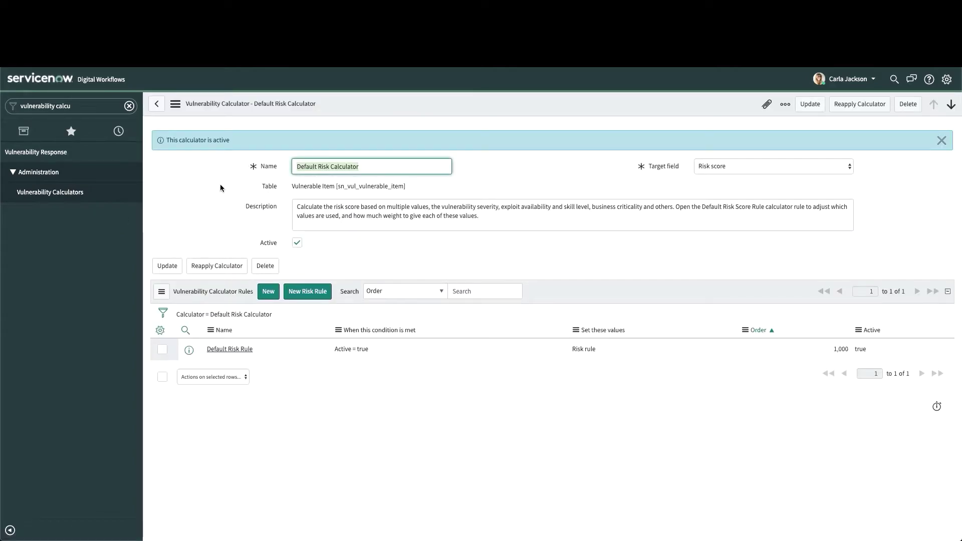
left_click(244, 348)
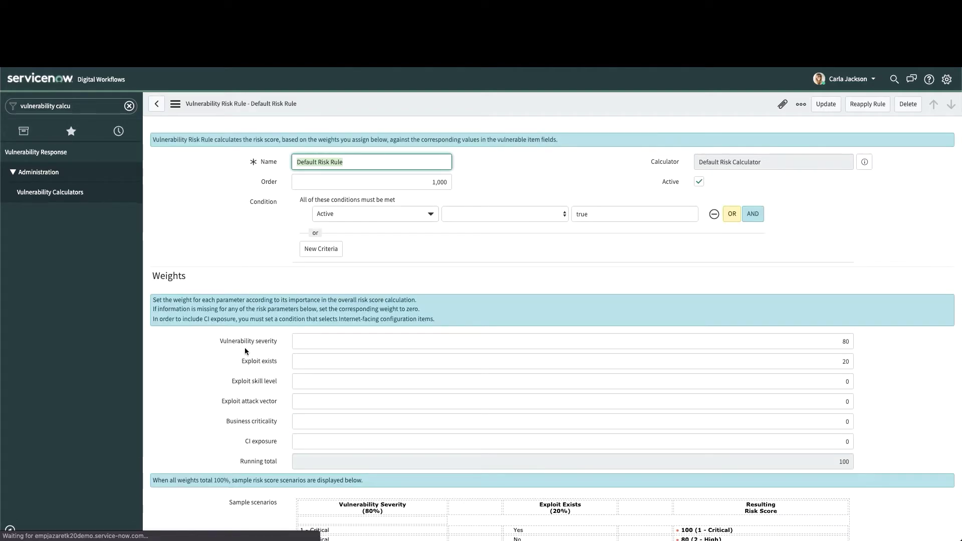
- Set the Vulnerability severity weight to 82 and Exploit exists to 18
left_click(847, 342)
key("BackSpace")
type("2")
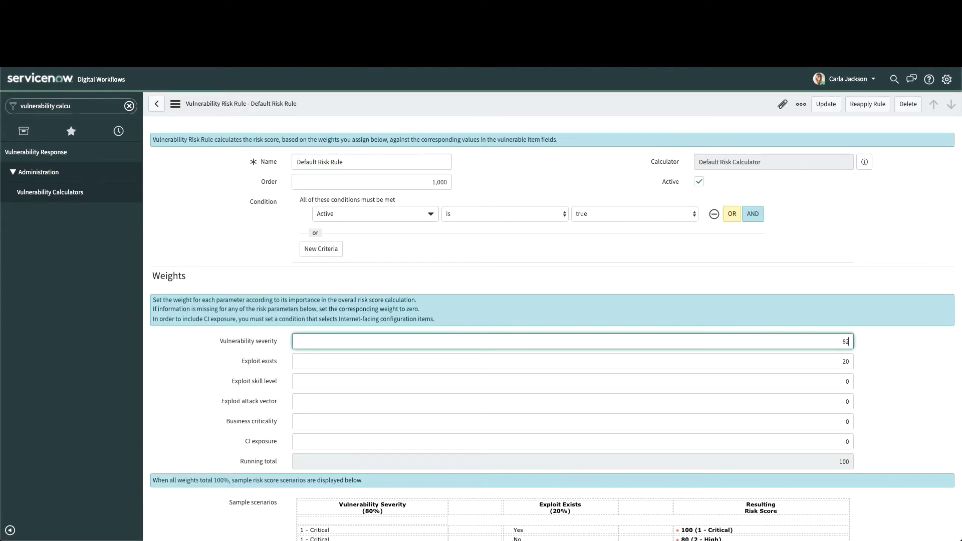
scroll(843, 383, "down", 5)
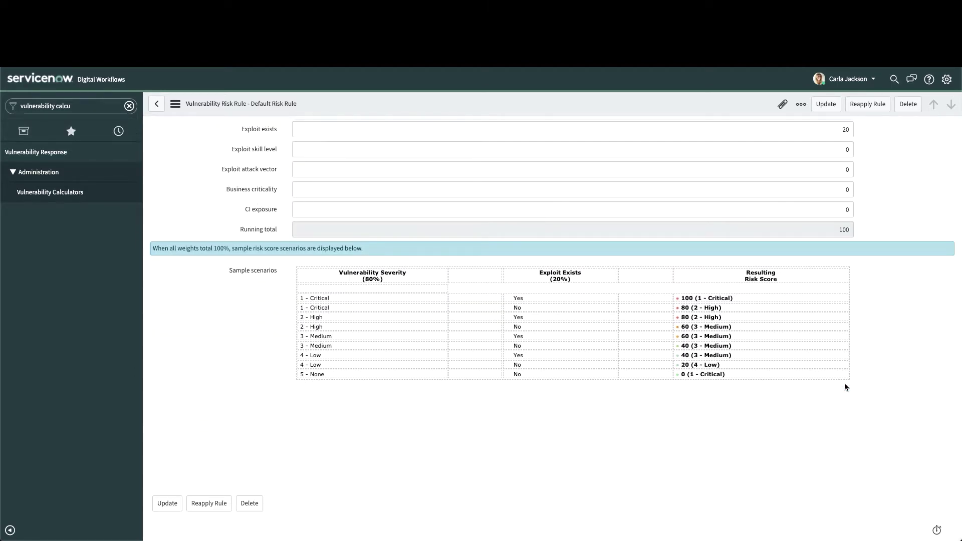
scroll(843, 383, "up", 2)
left_click(846, 207)
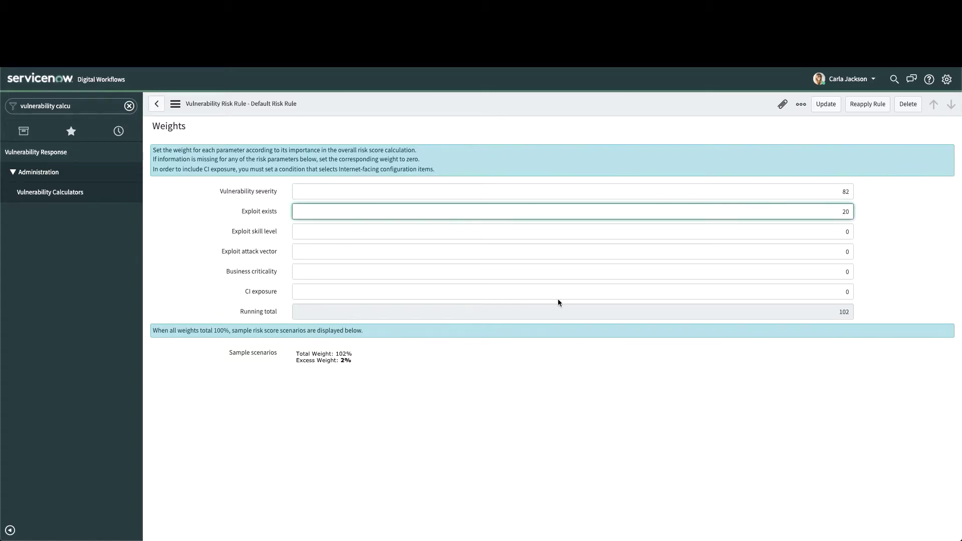
scroll(357, 415, "down", 1)
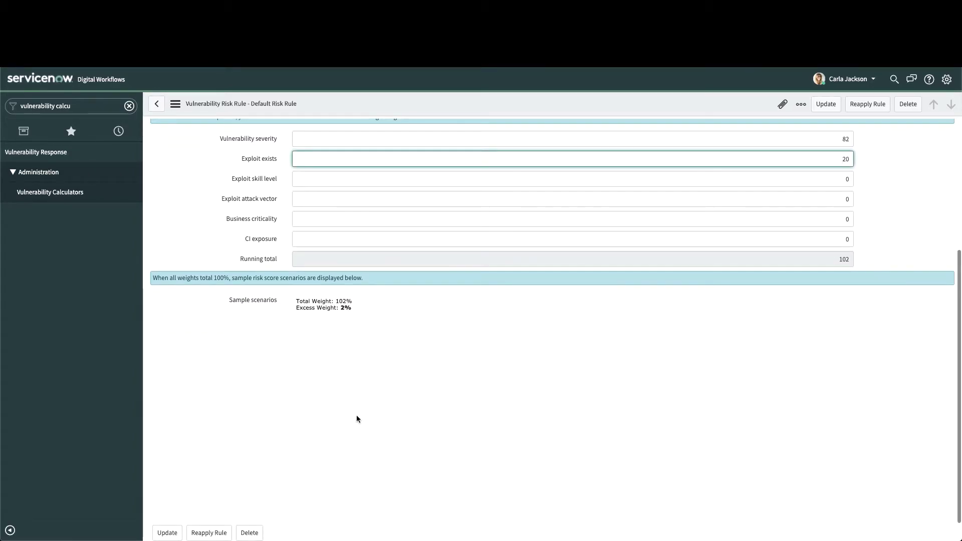
key("BackSpace")
key("BackSpace")
type("18")
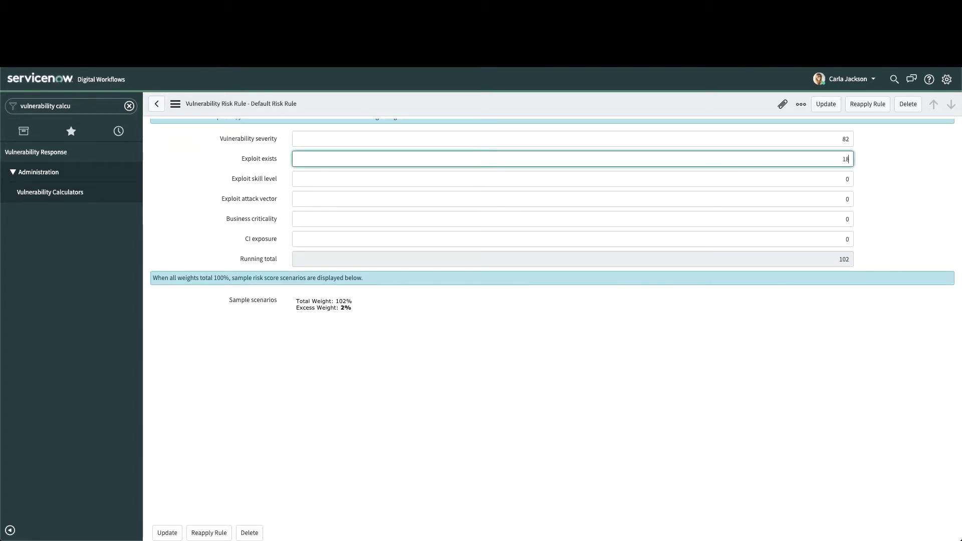
left_click(885, 188)
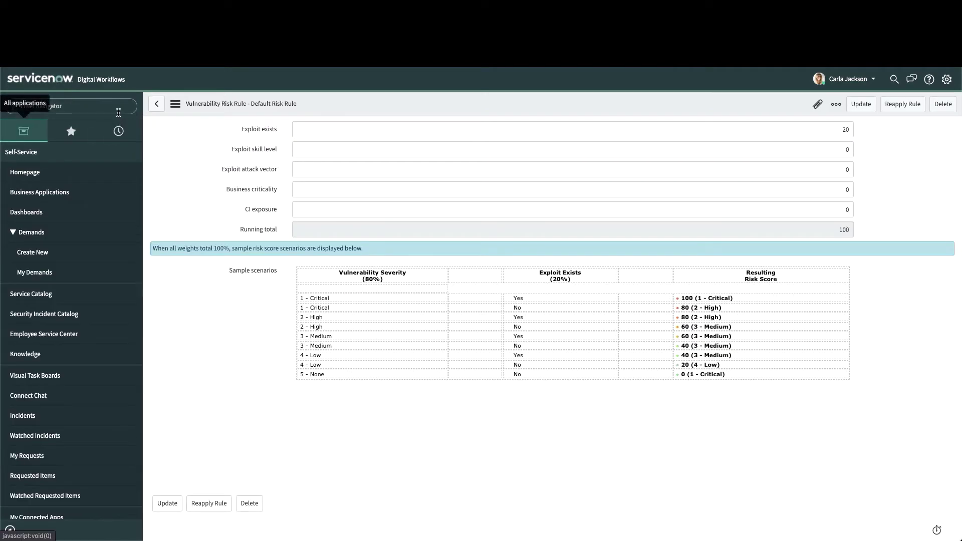
- Open Vulnerability Response Assignment Rules via 'assign' and scroll to a group rule's Group by settings
left_click(70, 105)
type("as")
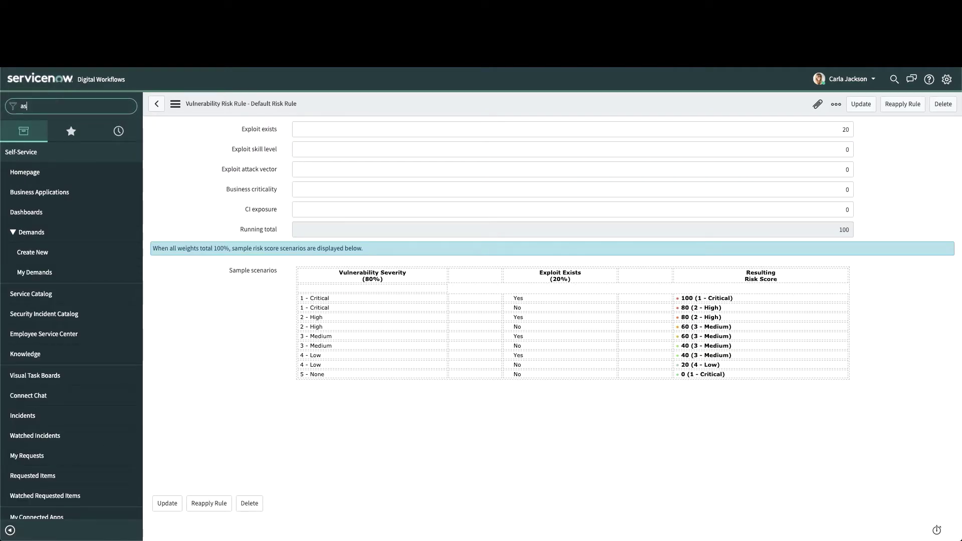
type("signment")
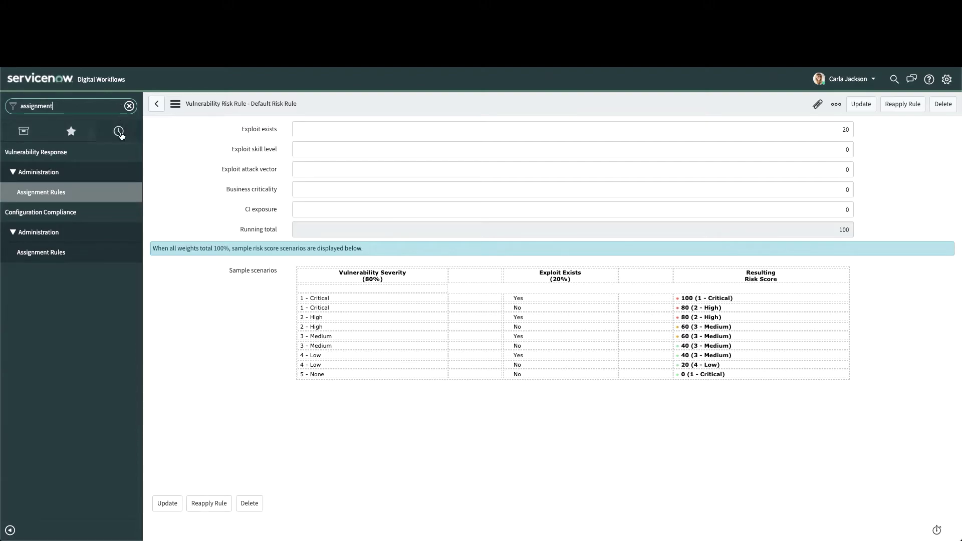
left_click(56, 196)
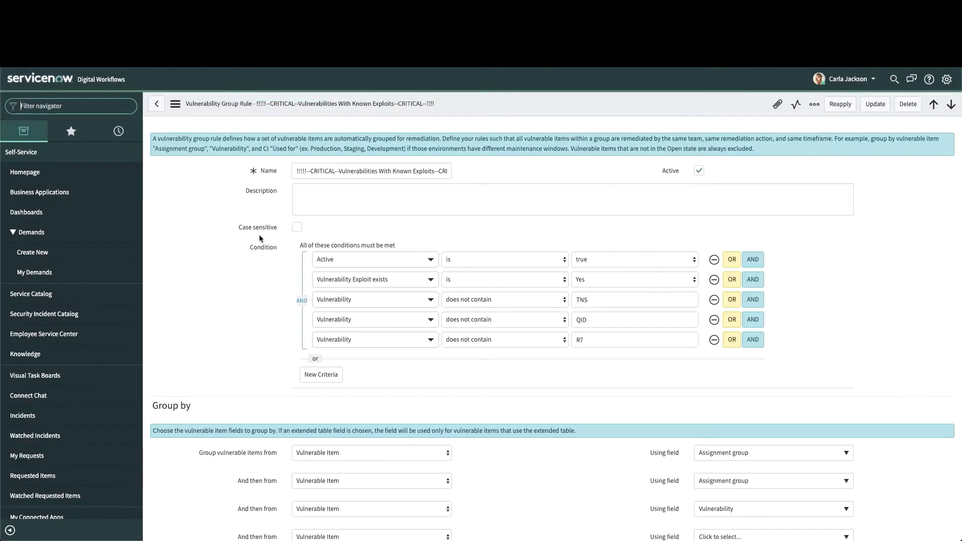
scroll(259, 235, "down", 4)
scroll(259, 236, "down", 2)
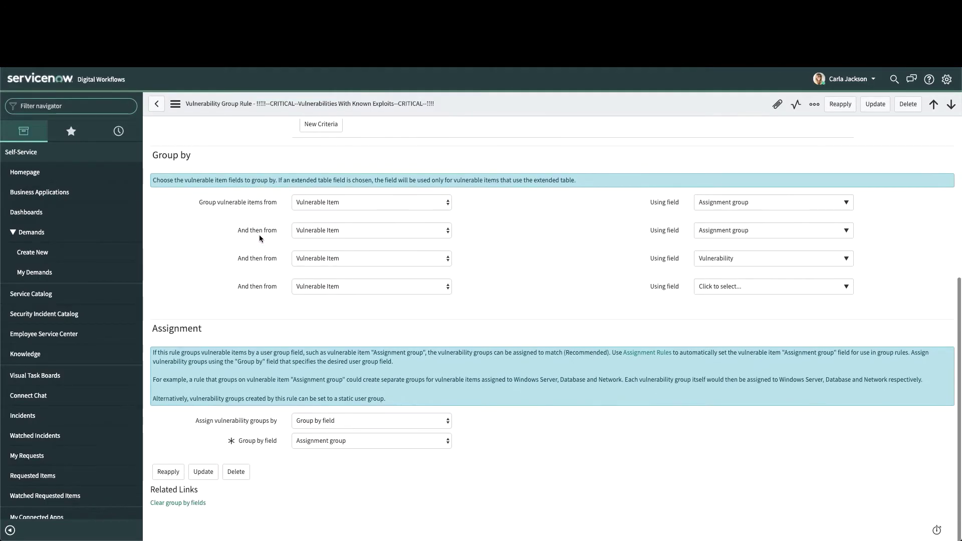
left_click(81, 106)
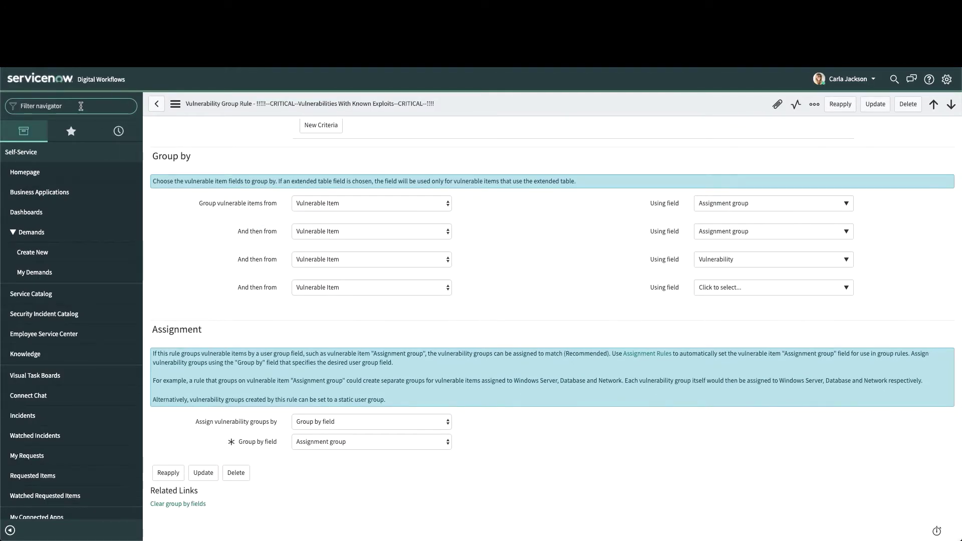
- Open Vulnerability Groups and start a new group with short description 'Wannacry'
type("vulnerability groups")
left_click(64, 191)
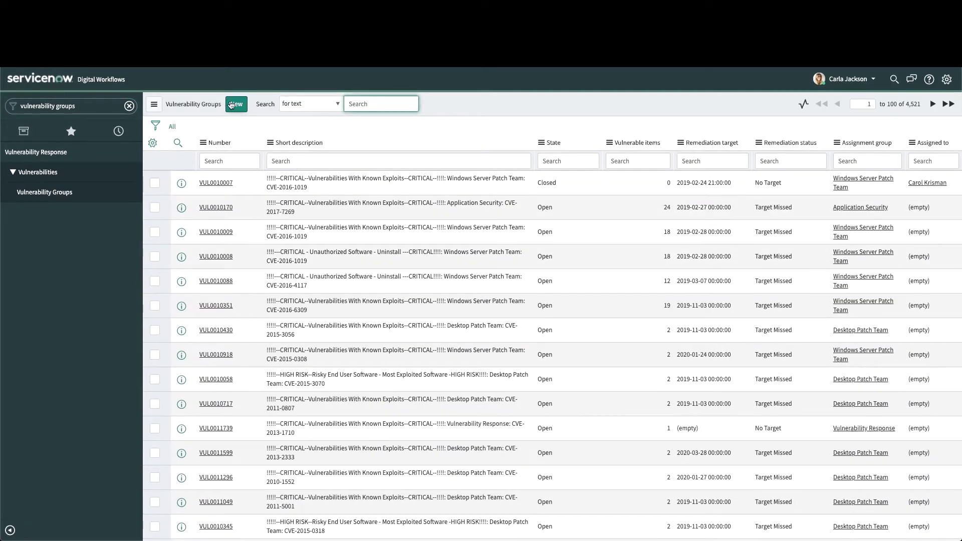
left_click(231, 105)
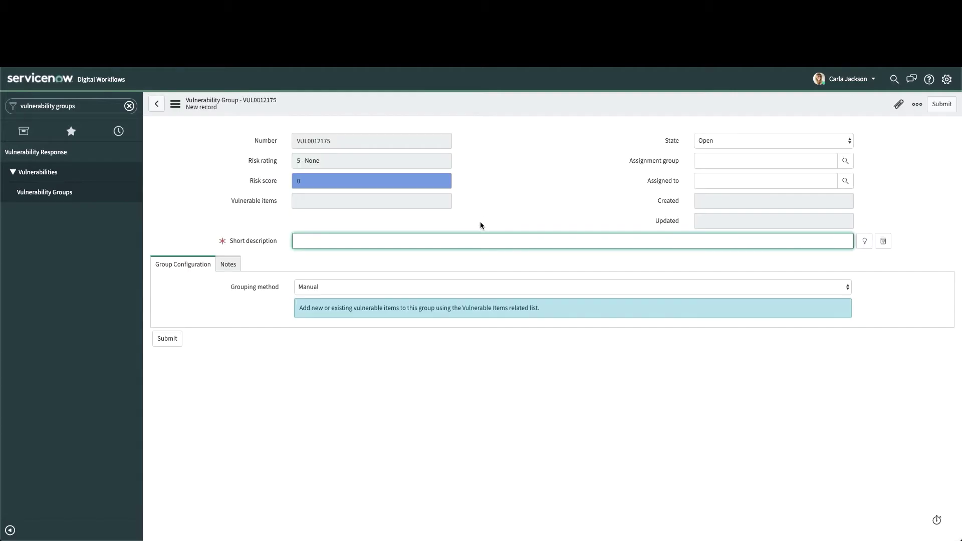
left_click(466, 239)
type("Wannacry")
- Set the grouping method to Filter with condition Vulnerability is CVE-2017-0143
left_click(337, 289)
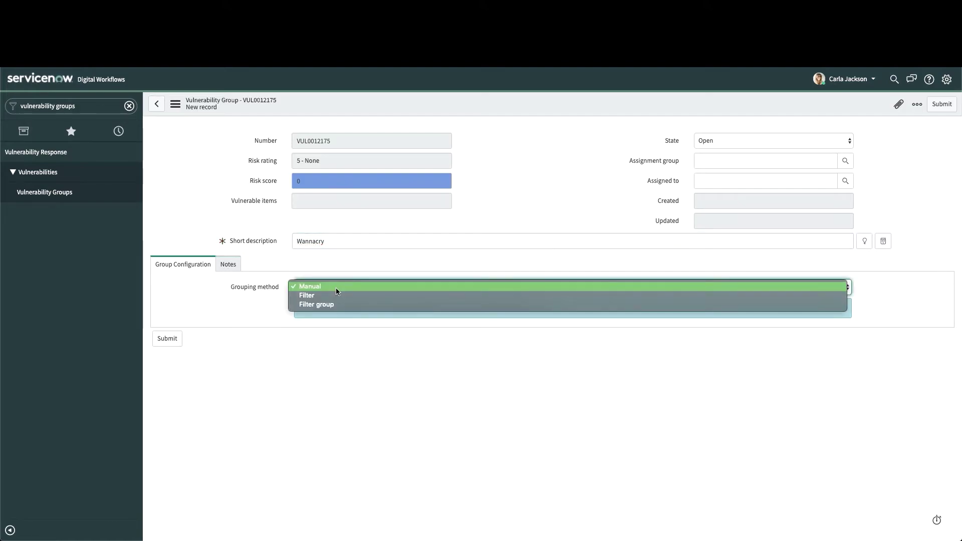
left_click(321, 295)
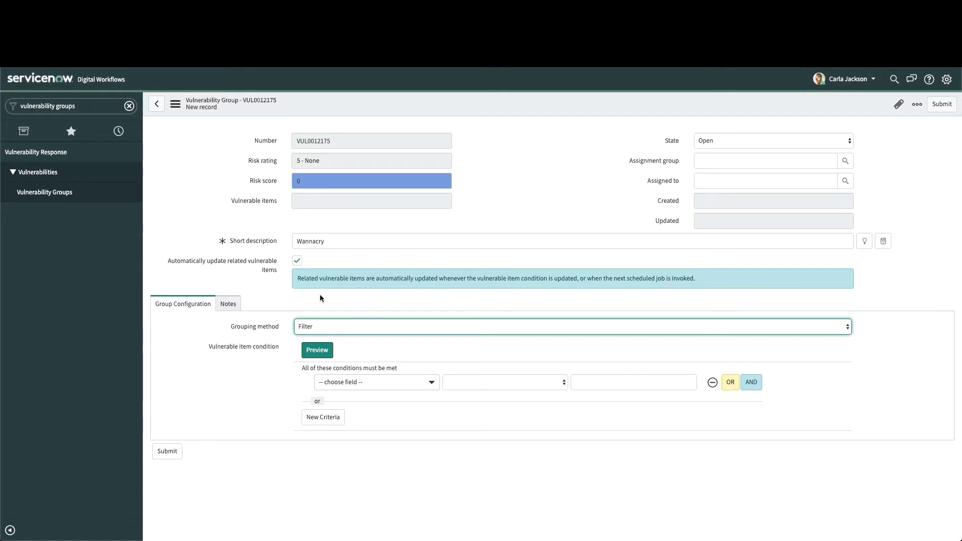
left_click(416, 383)
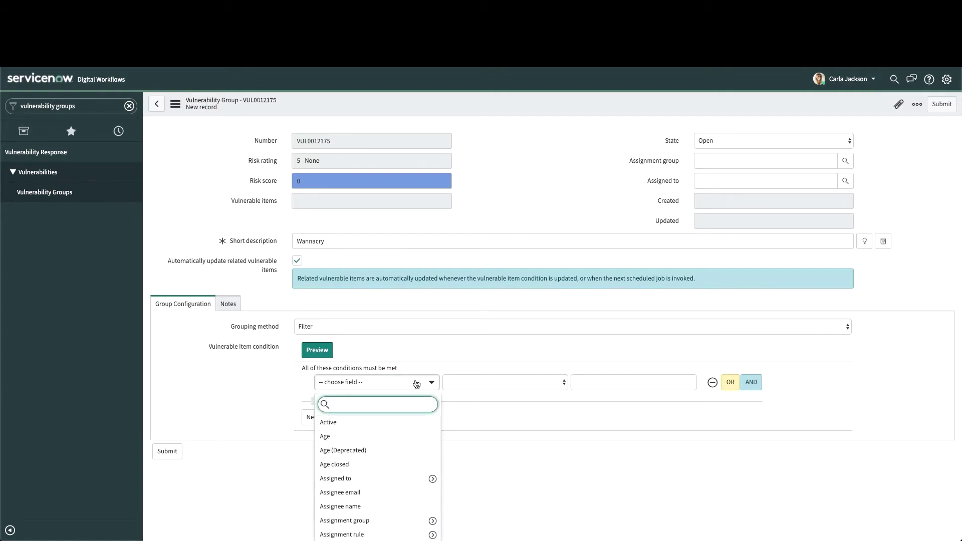
type("vulnerability")
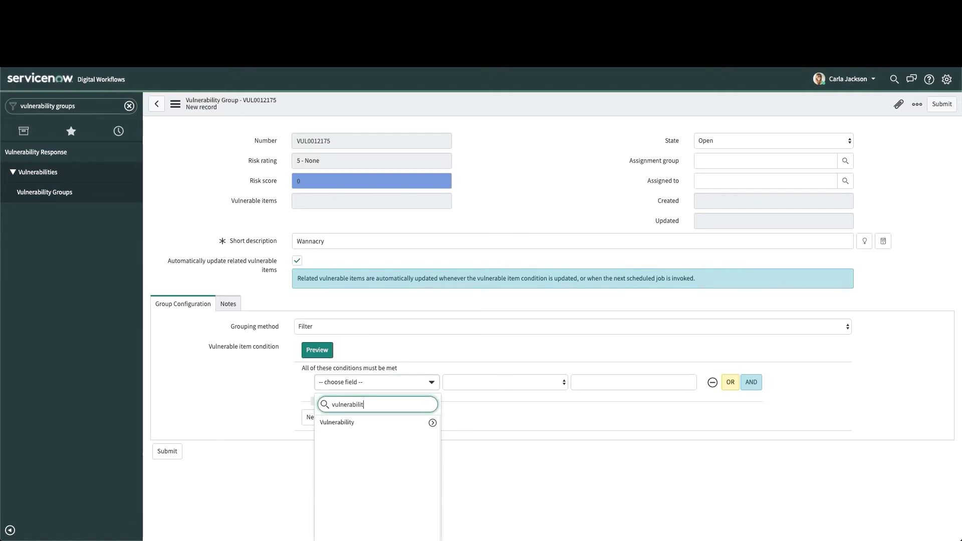
left_click(376, 423)
left_click(629, 385)
type("CVE-2017-0143")
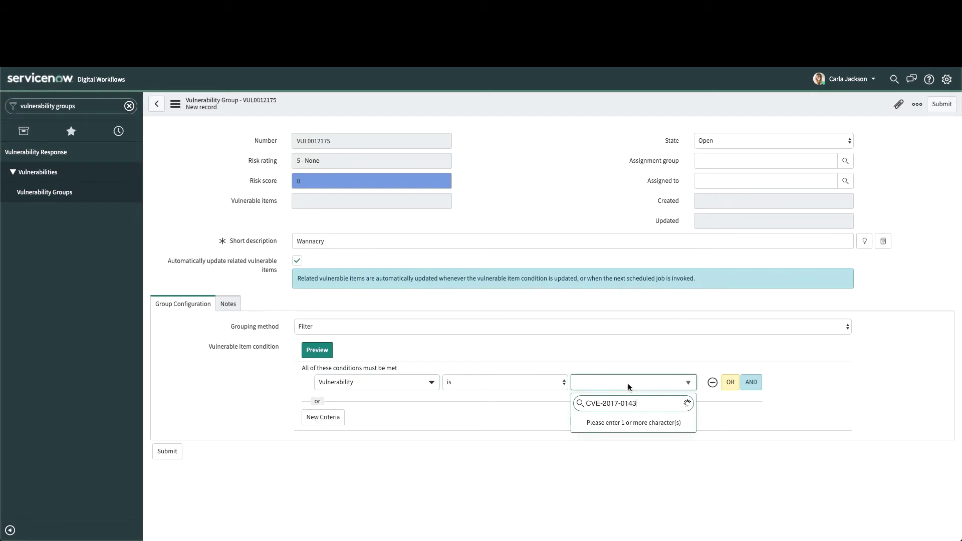
left_click(612, 423)
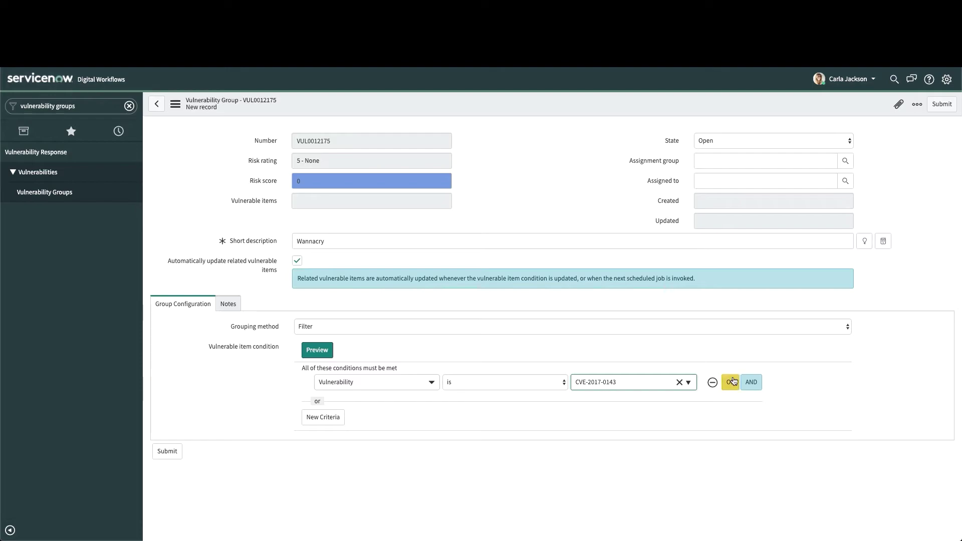
- Add OR conditions for CVE-2017-0144 and CVE-2017-0145 and save the group
left_click(729, 381)
left_click(668, 402)
type("CVE-2017-014")
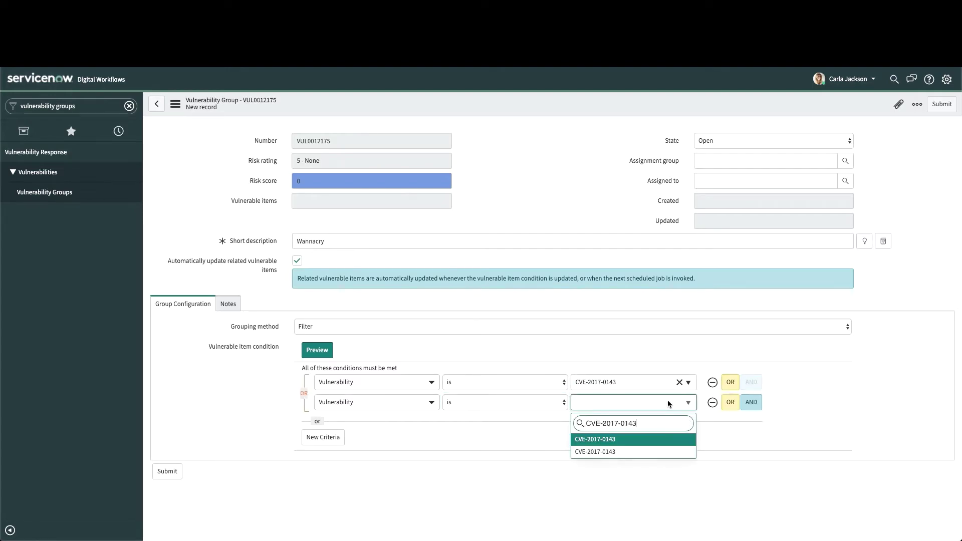
type("4")
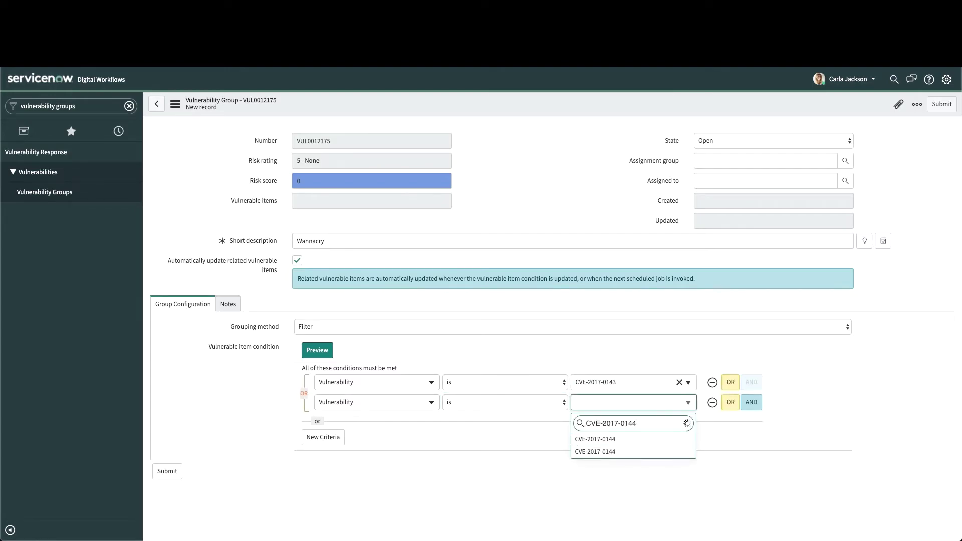
key("Return")
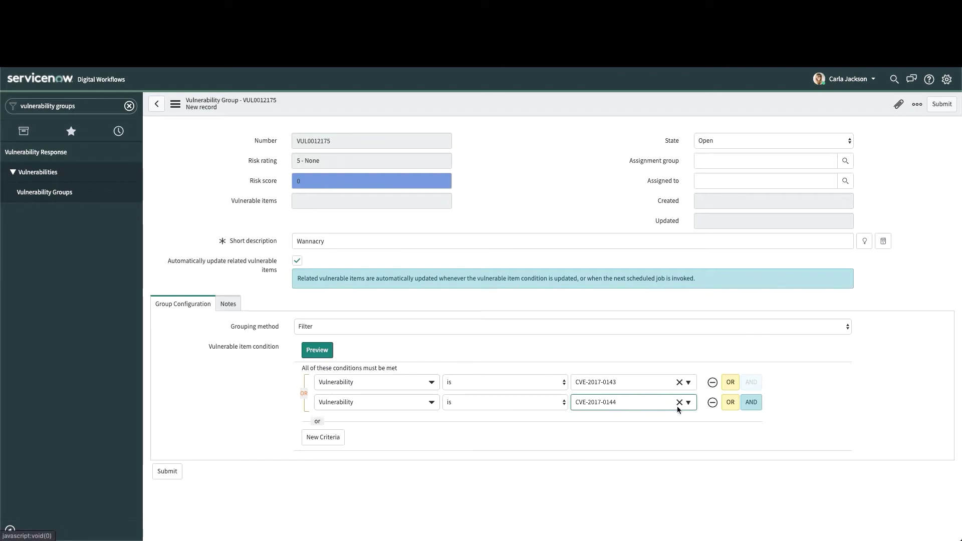
left_click(729, 402)
left_click(644, 422)
type("CVE-2017-0145")
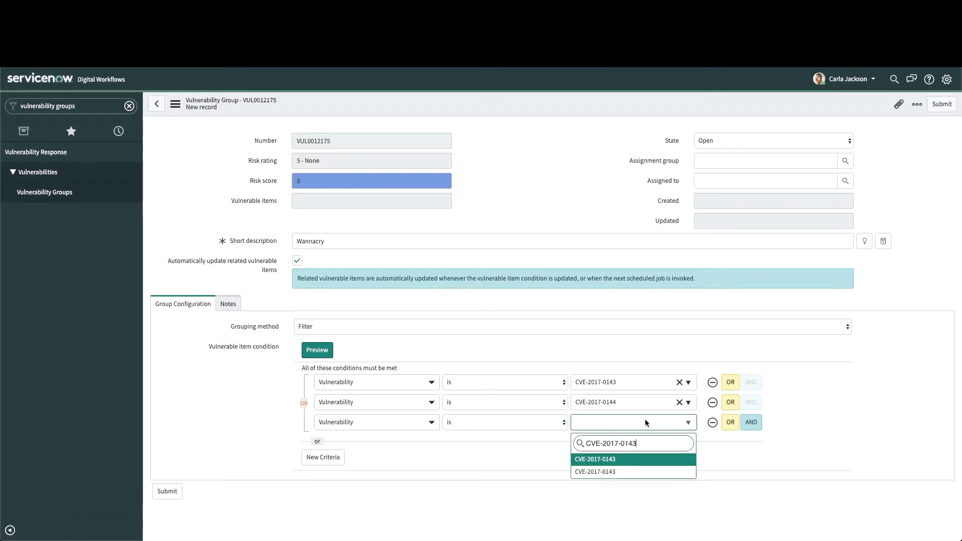
key("Return")
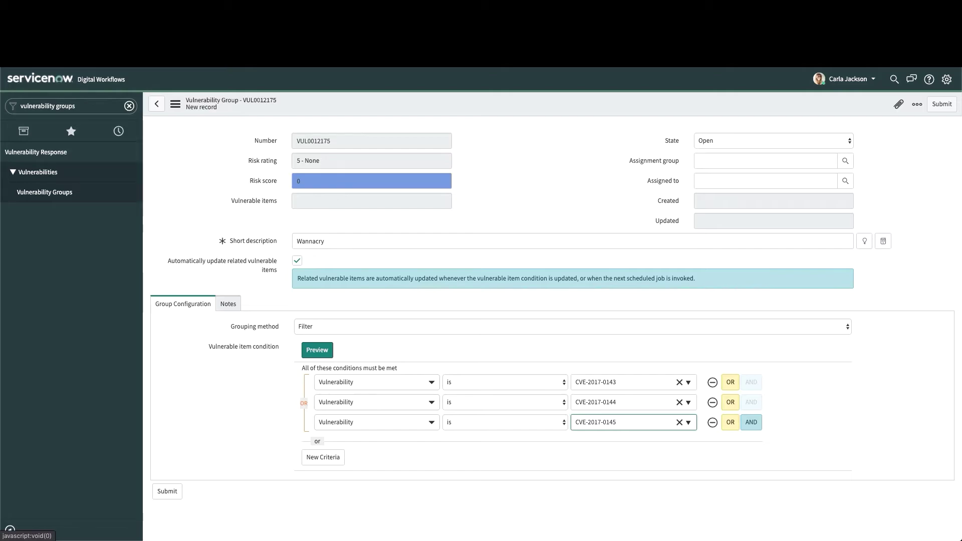
left_click(175, 104)
left_click(188, 114)
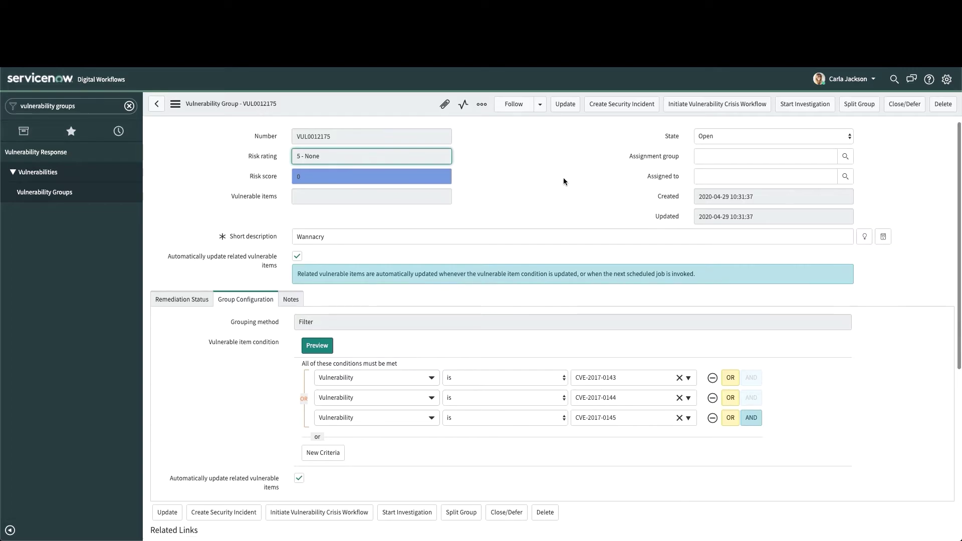
- Set VUL0012175's assignment group to Windows Server Patch Team and start the investigation
scroll(563, 177, "down", 6)
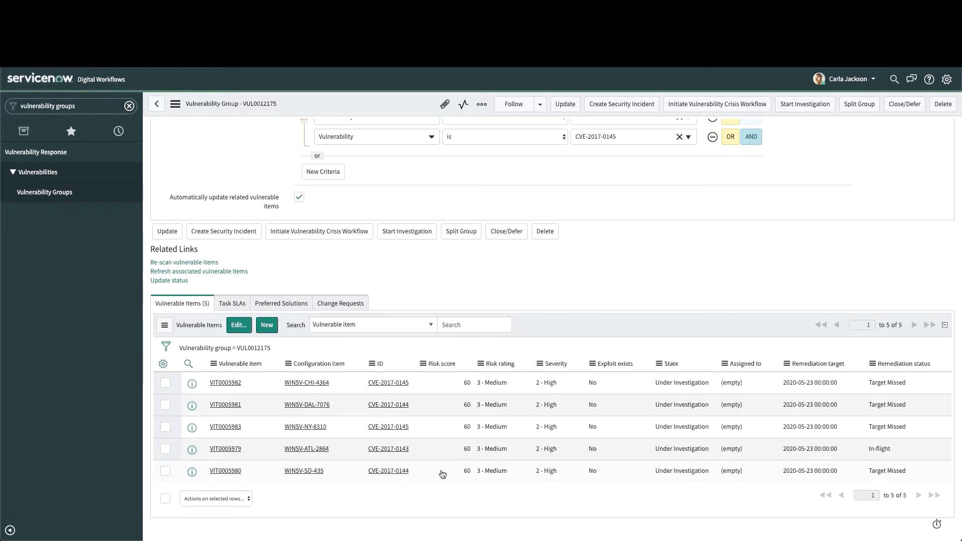
scroll(426, 450, "up", 1)
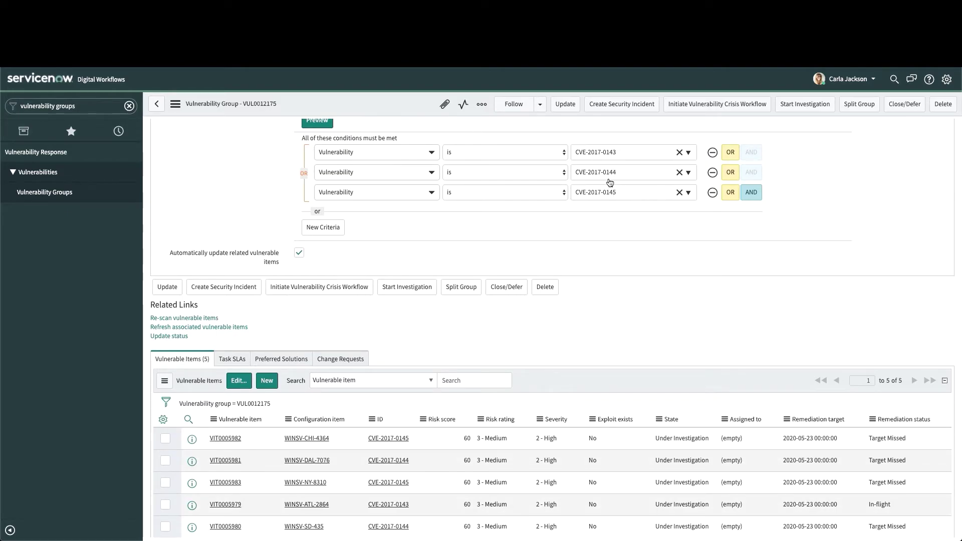
scroll(610, 186, "up", 5)
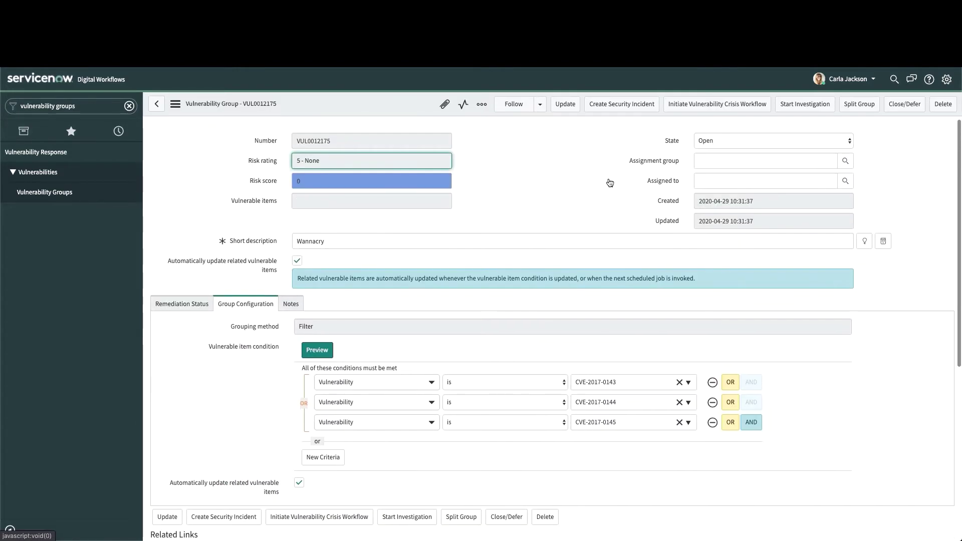
left_click(734, 160)
type("Windows")
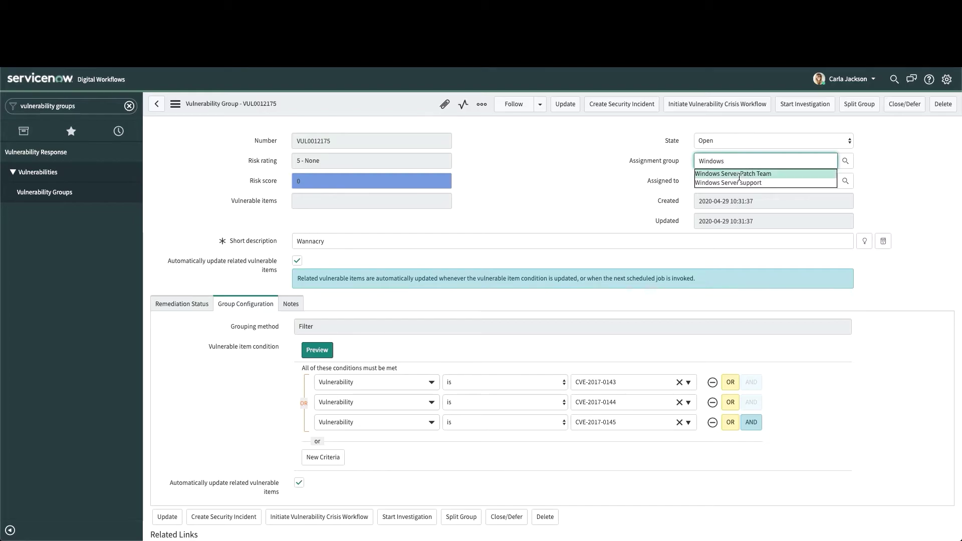
left_click(733, 173)
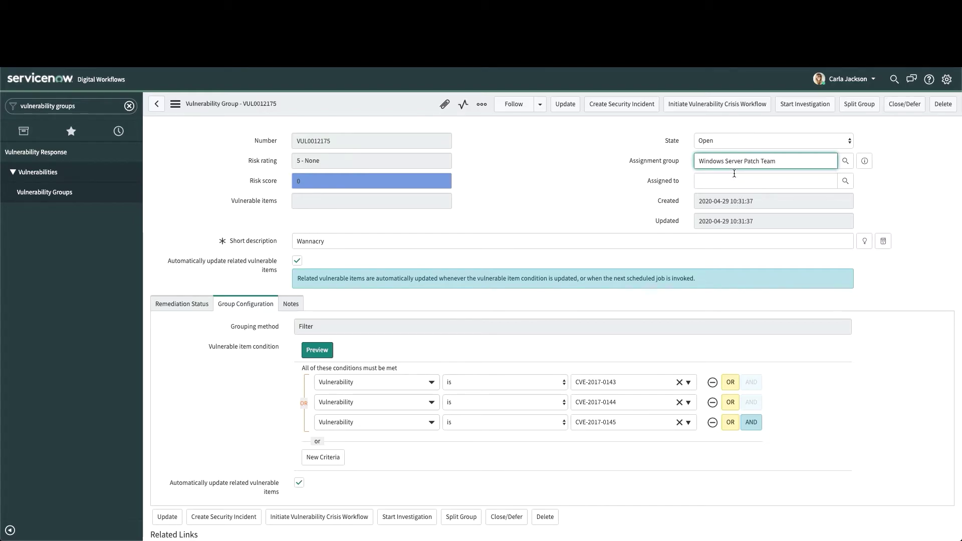
left_click(790, 106)
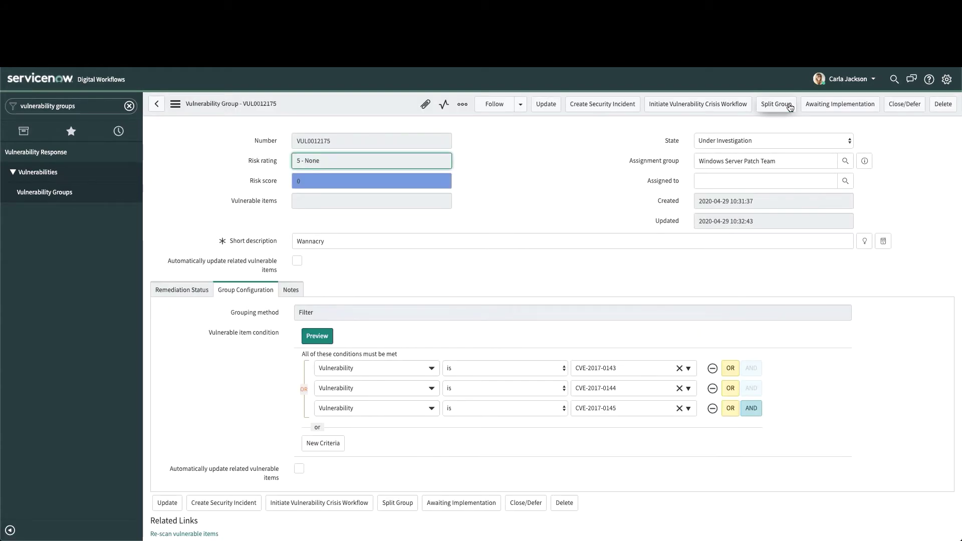
left_click(900, 105)
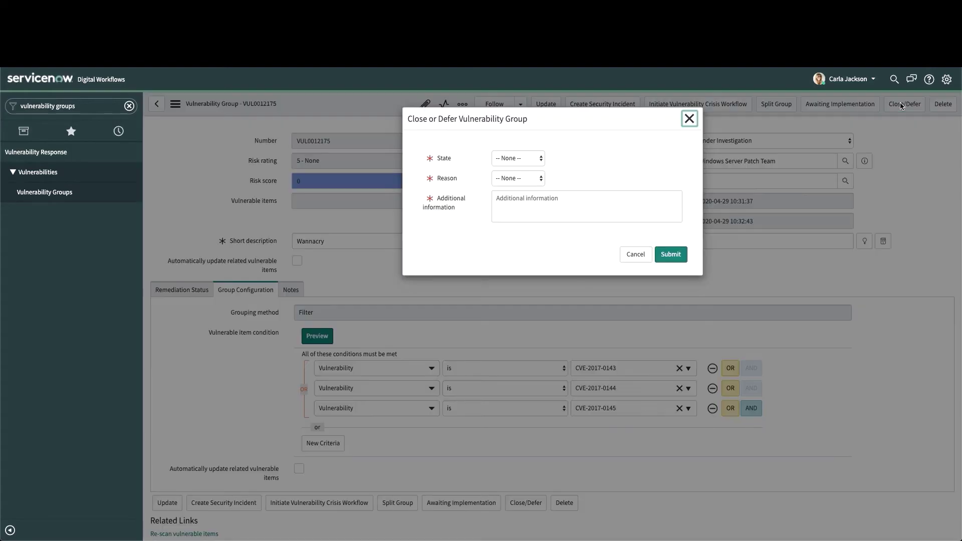
left_click(538, 159)
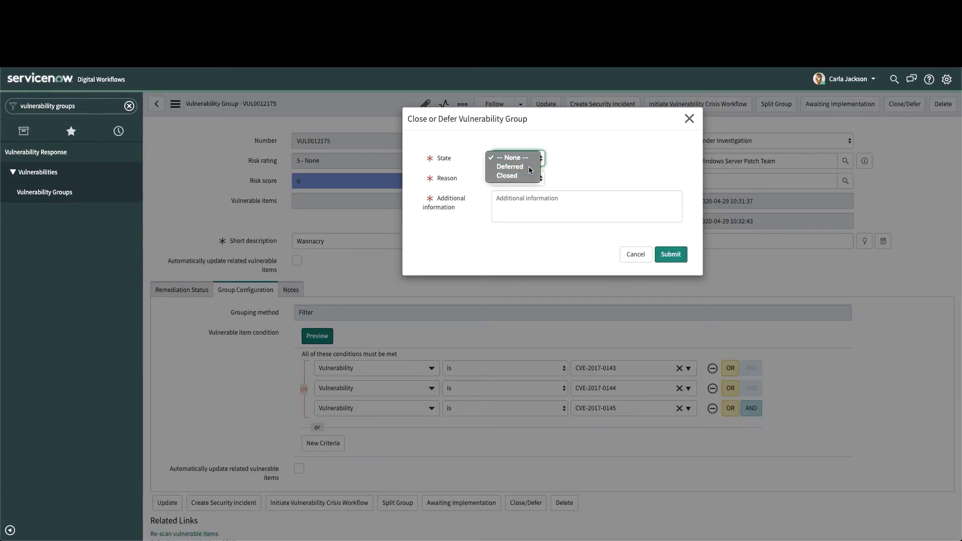
left_click(529, 168)
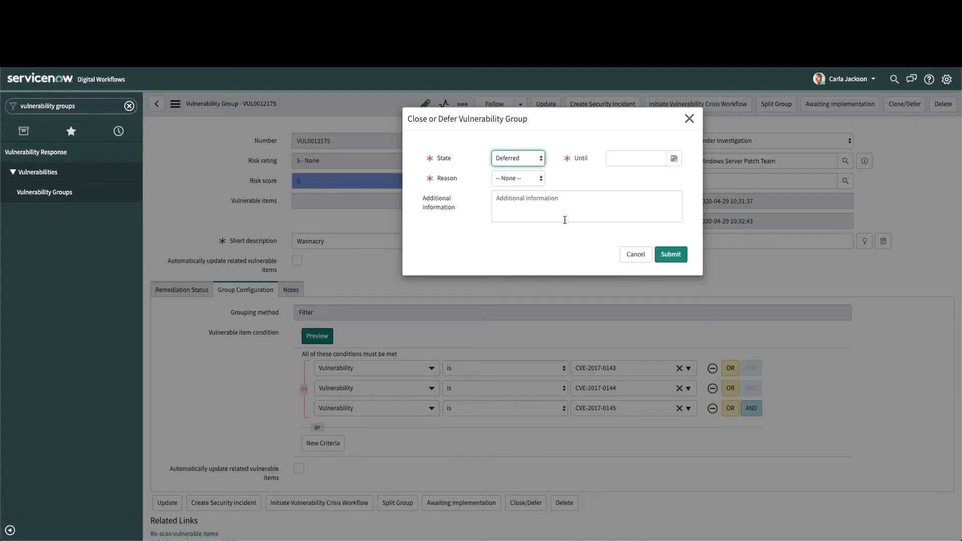
left_click(503, 179)
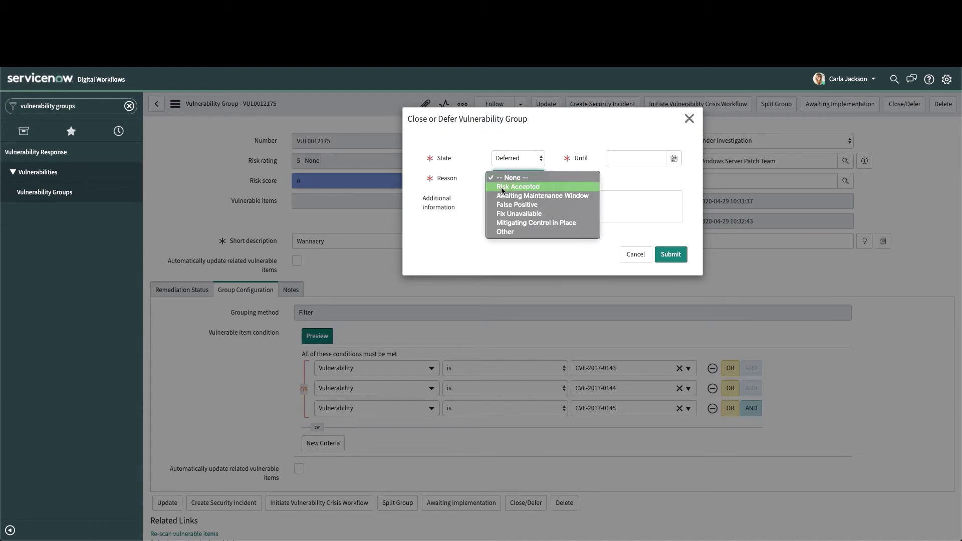
left_click(506, 196)
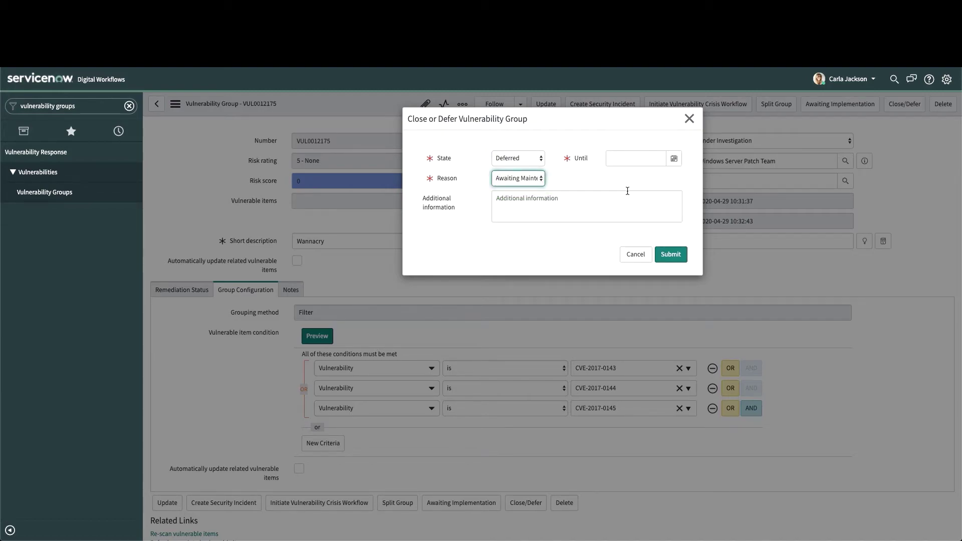
left_click(673, 159)
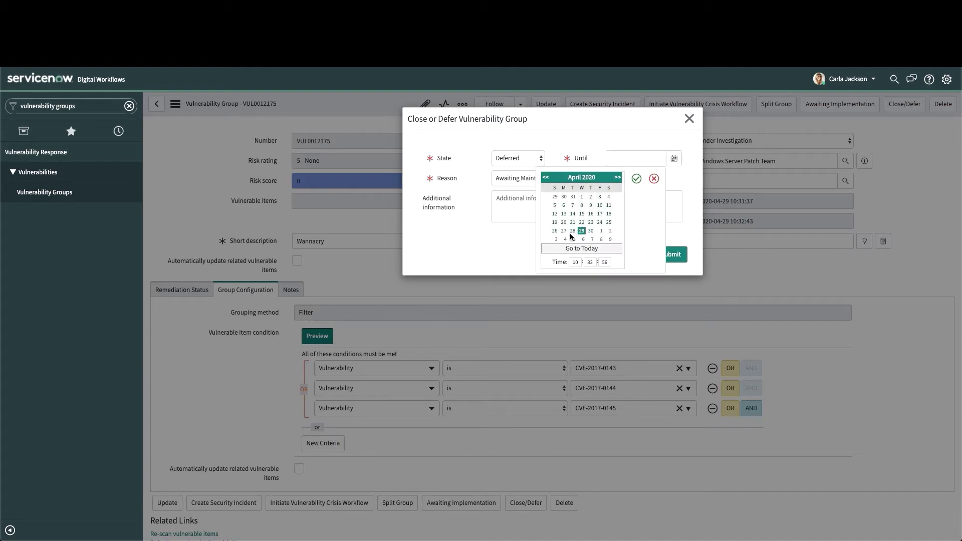
left_click(600, 232)
left_click(636, 179)
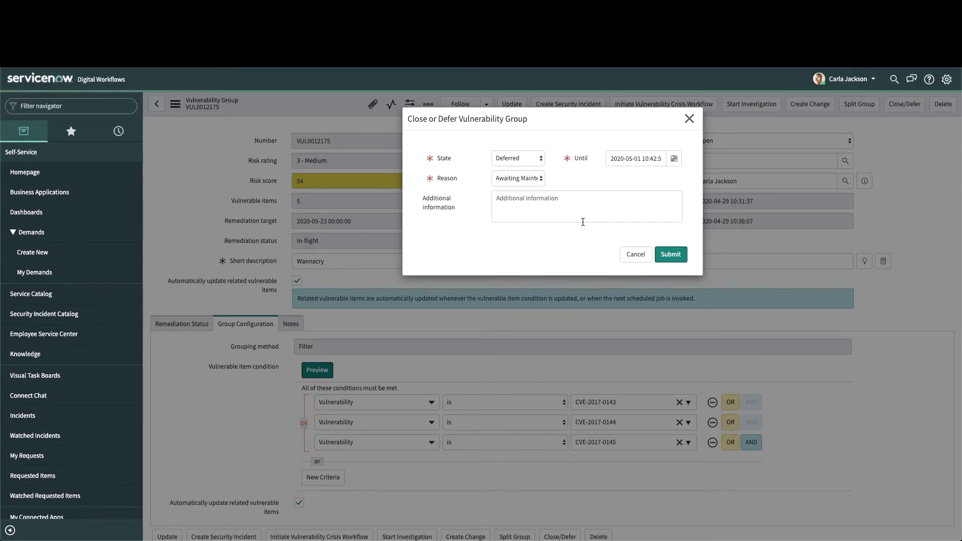
left_click(636, 256)
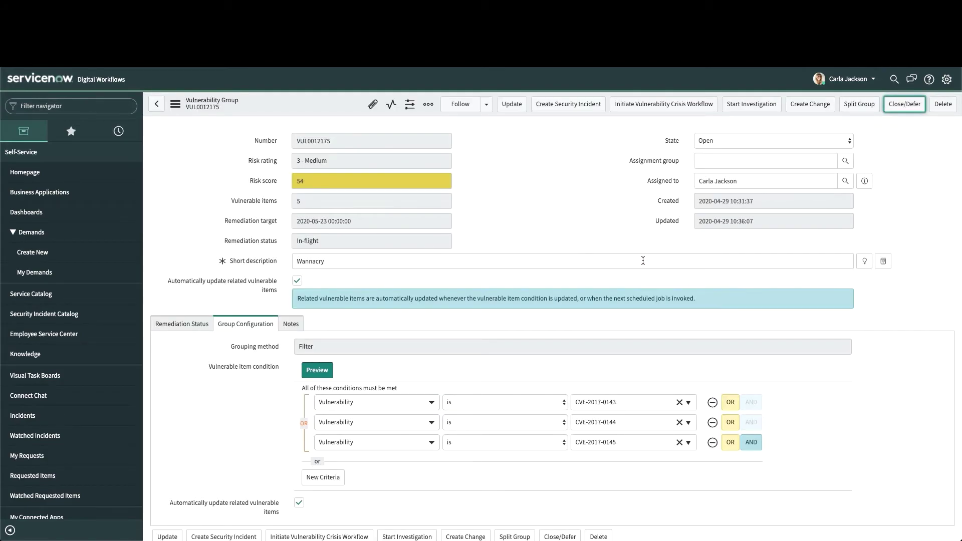
left_click(798, 105)
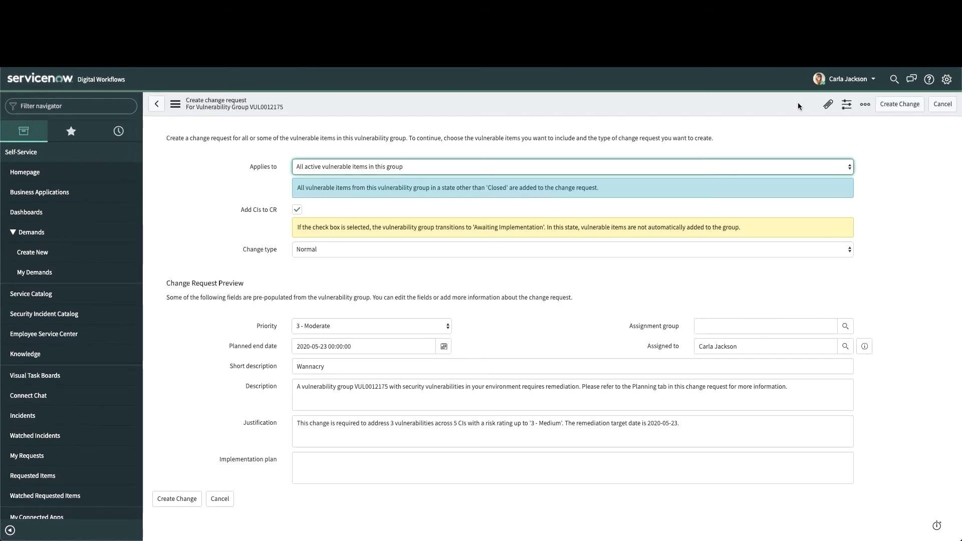
scroll(622, 302, "down", 1)
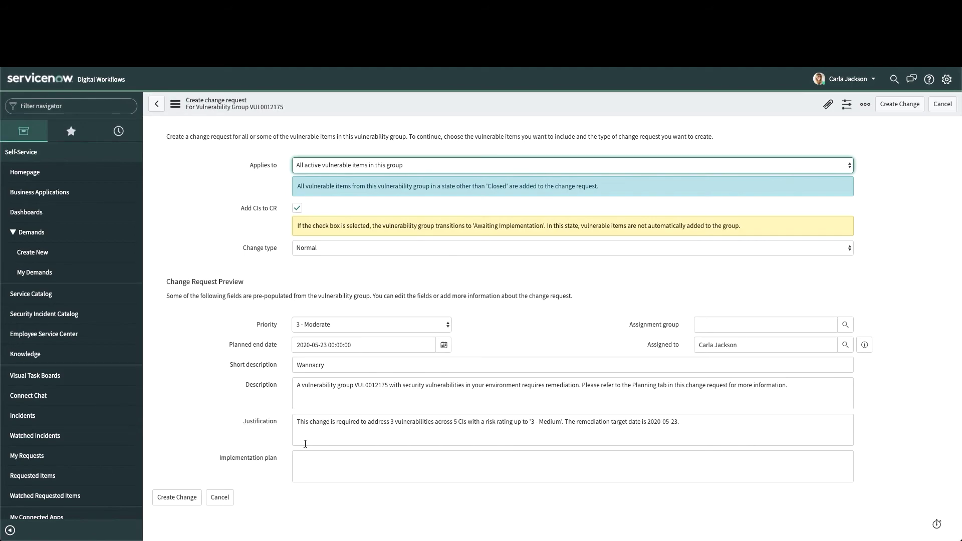
left_click(331, 404)
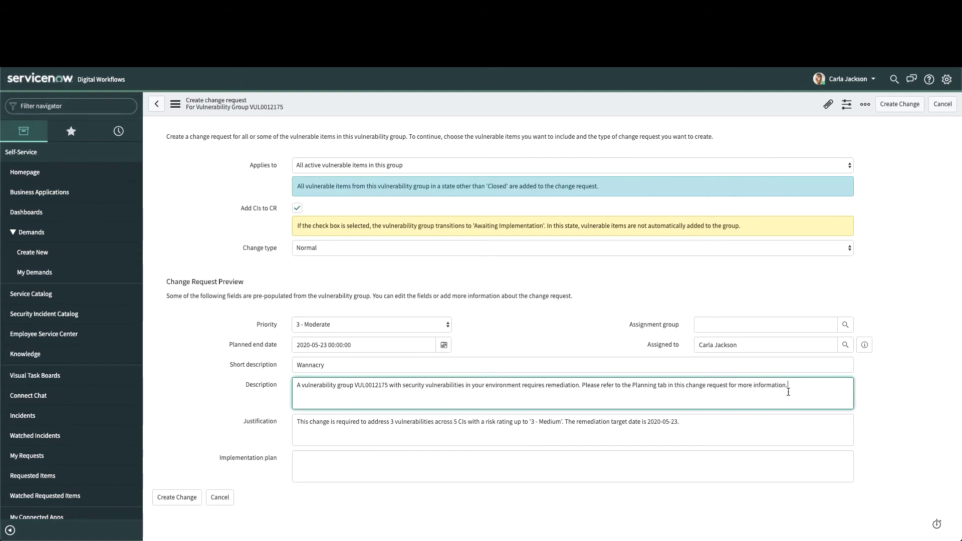
left_click(942, 104)
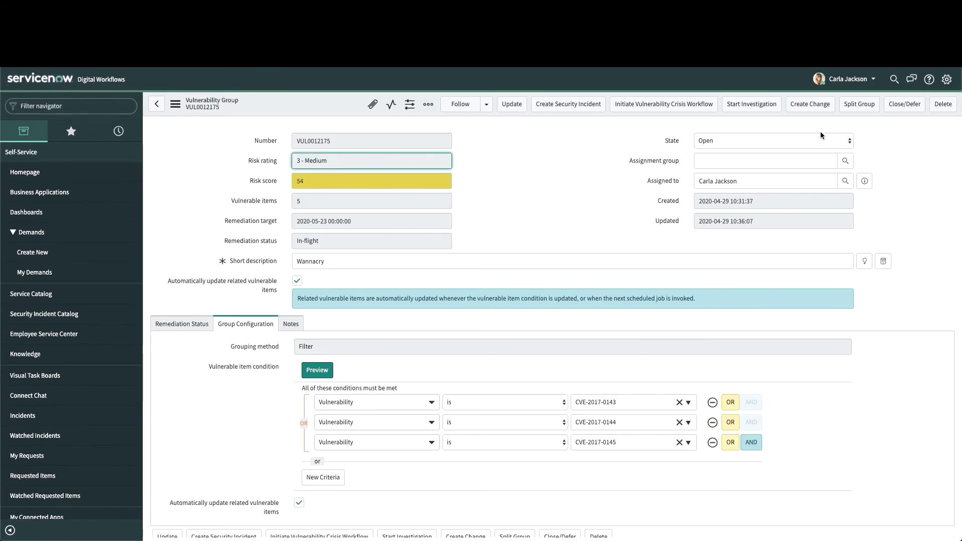
- Open the Vulnerable Items (5) related list below the empty Change Requests list
scroll(481, 325, "down", 5)
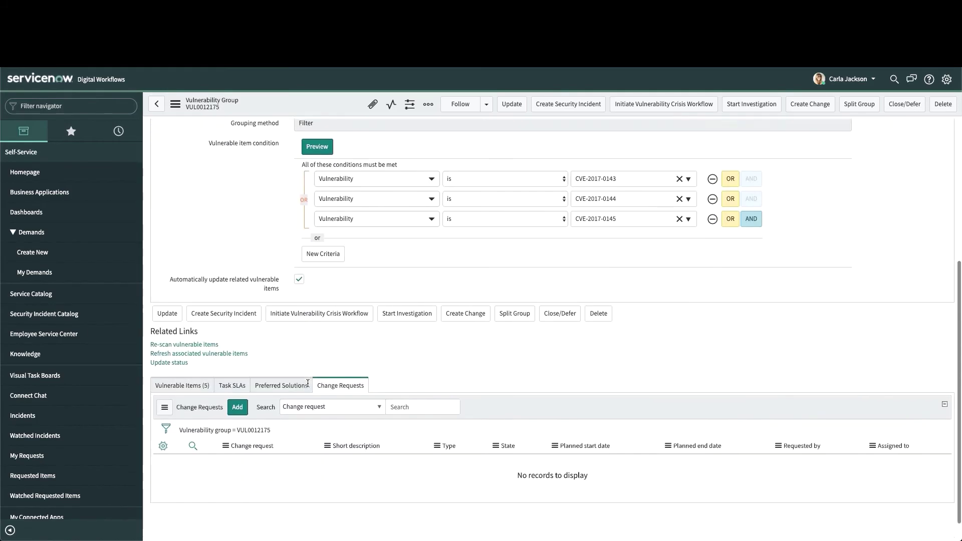
left_click(201, 365)
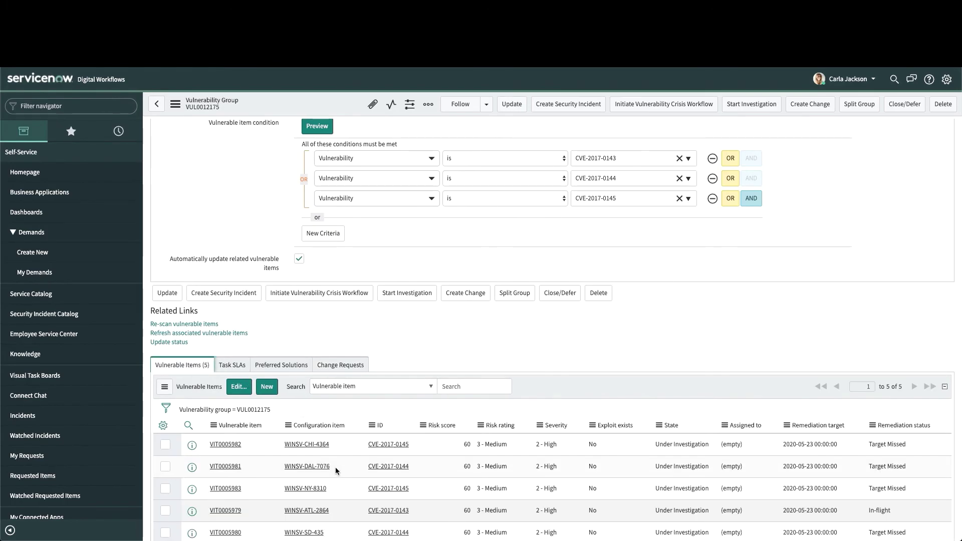